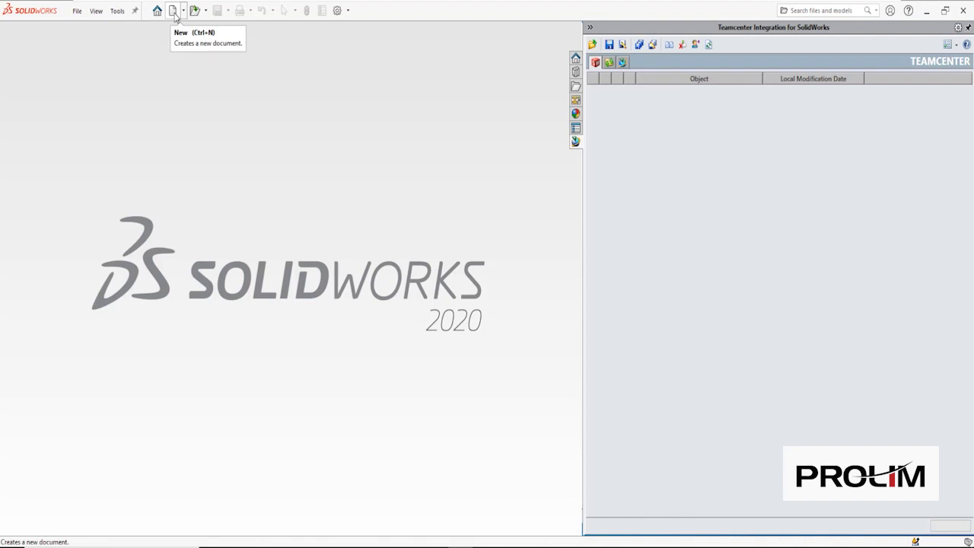
- Create a new assembly from the Assembly template, leaving Begin Assembly without placing parts
click(172, 11)
click(342, 122)
click(389, 358)
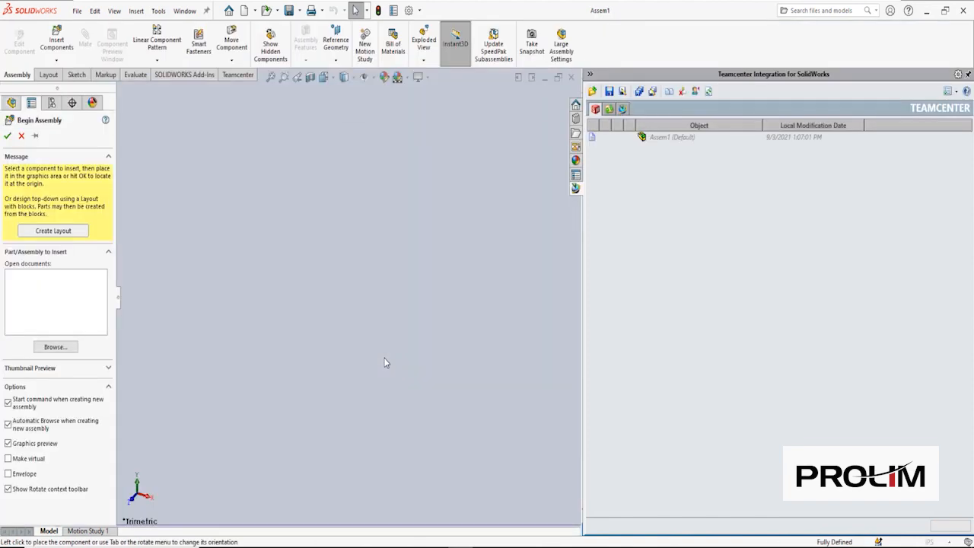
click(708, 412)
click(21, 135)
- Manage the assembly in Teamcenter and create it with Item ID solidworks_landing_gear
click(464, 301)
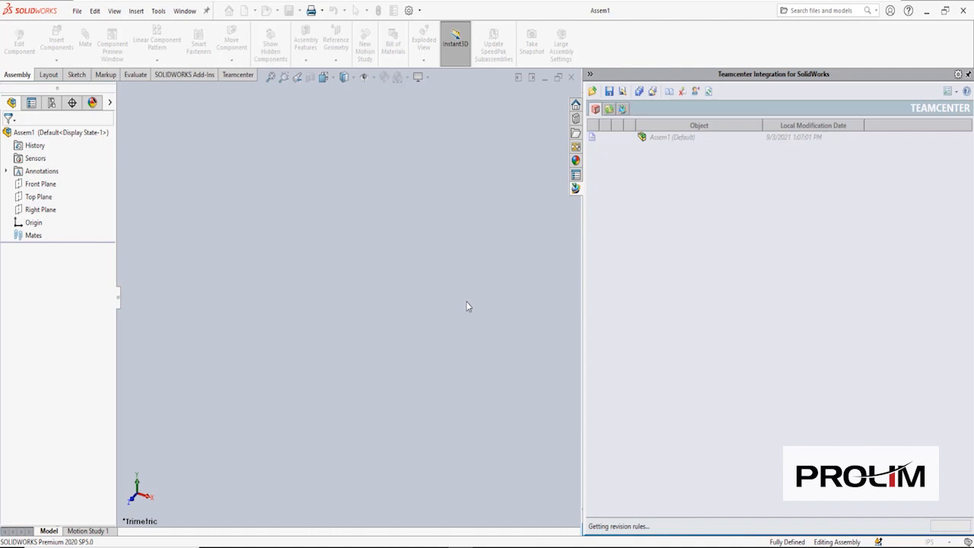
double_click(456, 161)
text(solidworks_la)
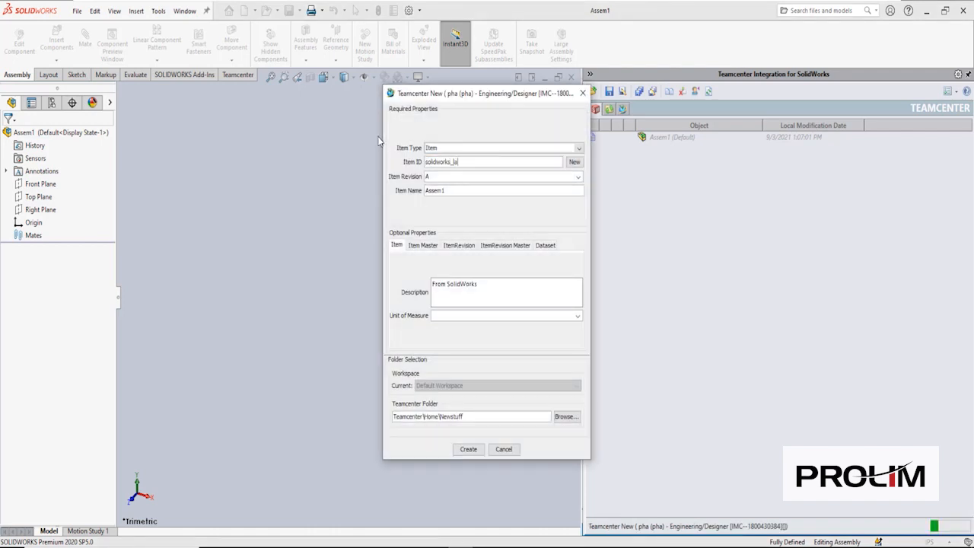
text(nding_gear)
click(468, 449)
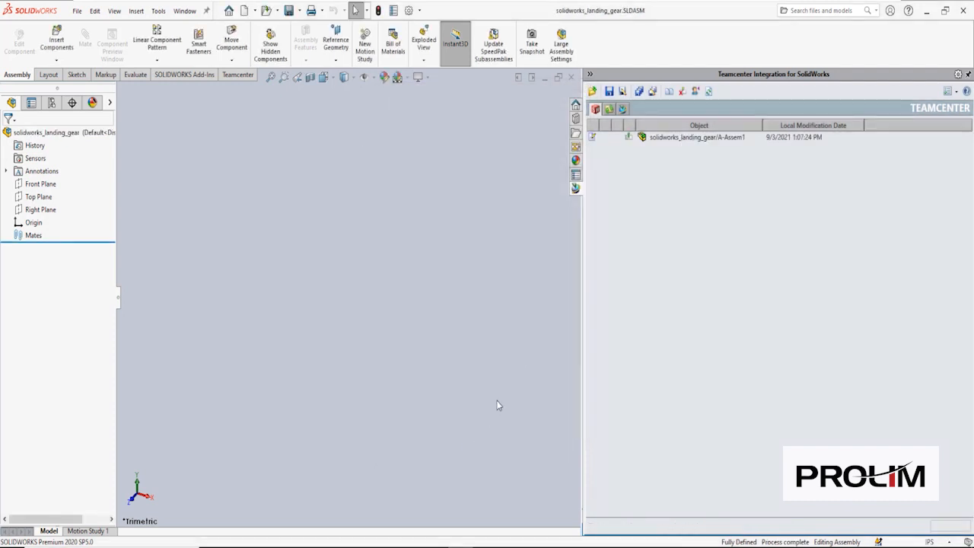
- Search Teamcenter for 'lower' and send LOWER_GEAR_SUPPORT to SOLIDWORKS for insertion
click(623, 109)
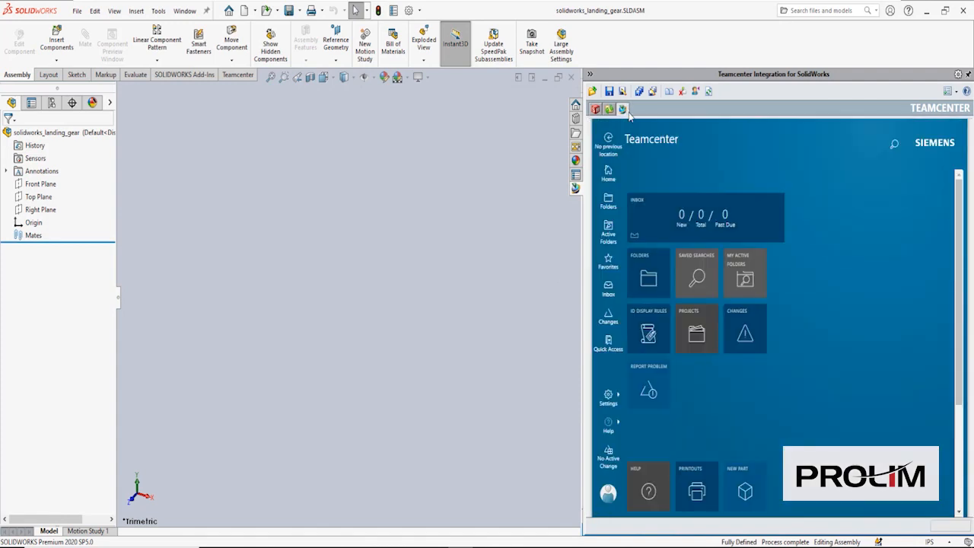
click(895, 150)
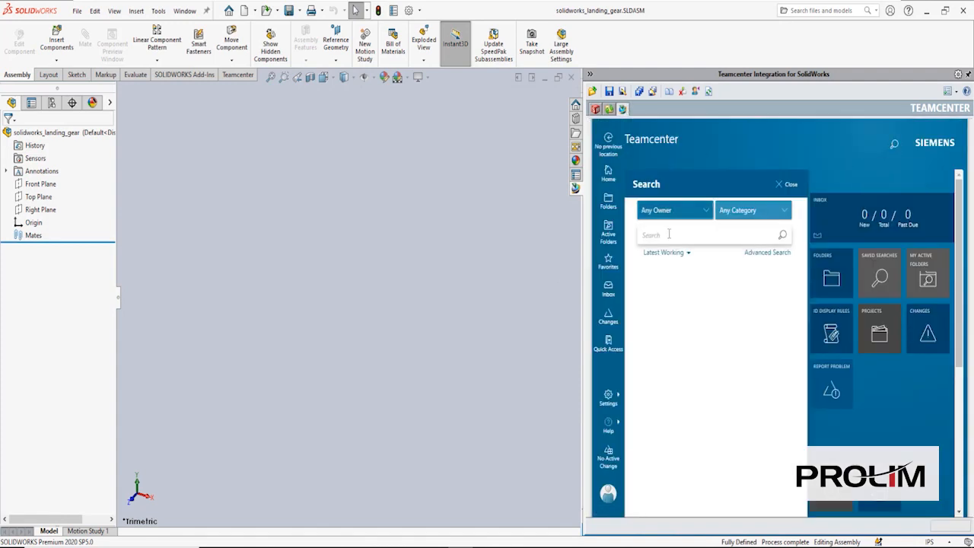
click(671, 236)
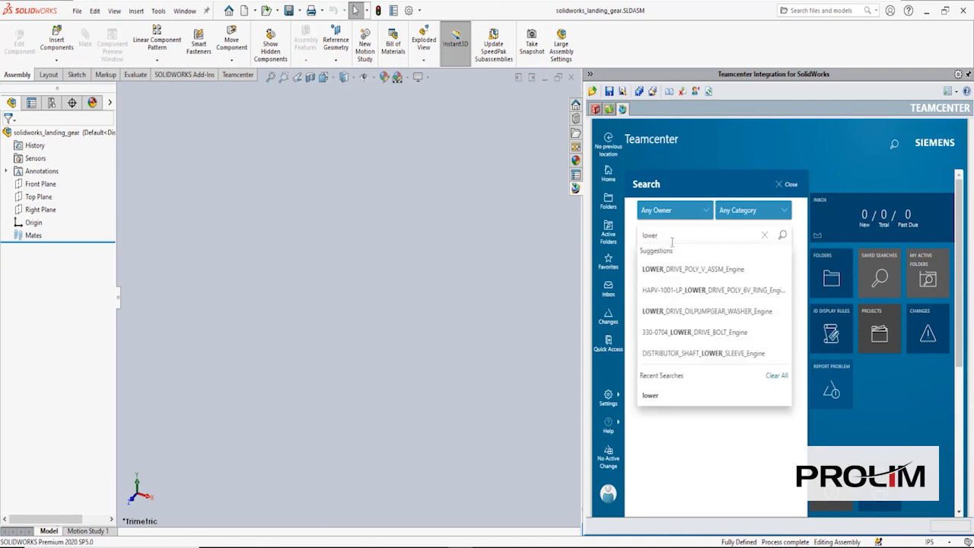
key(Return)
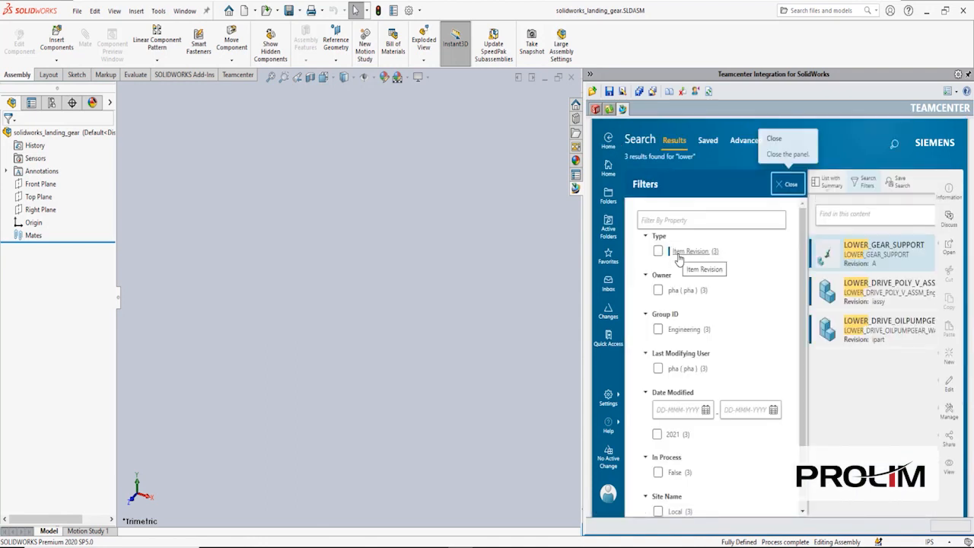
drag(868, 252, 608, 257)
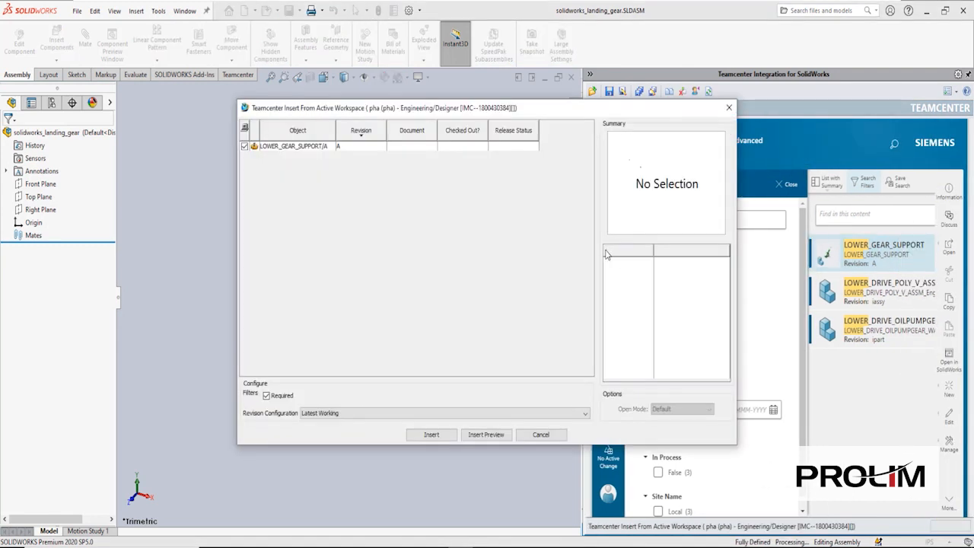
- Review LOWER_GEAR_SUPPORT's dependencies as a tree, including upper rod support, then insert them all
click(493, 438)
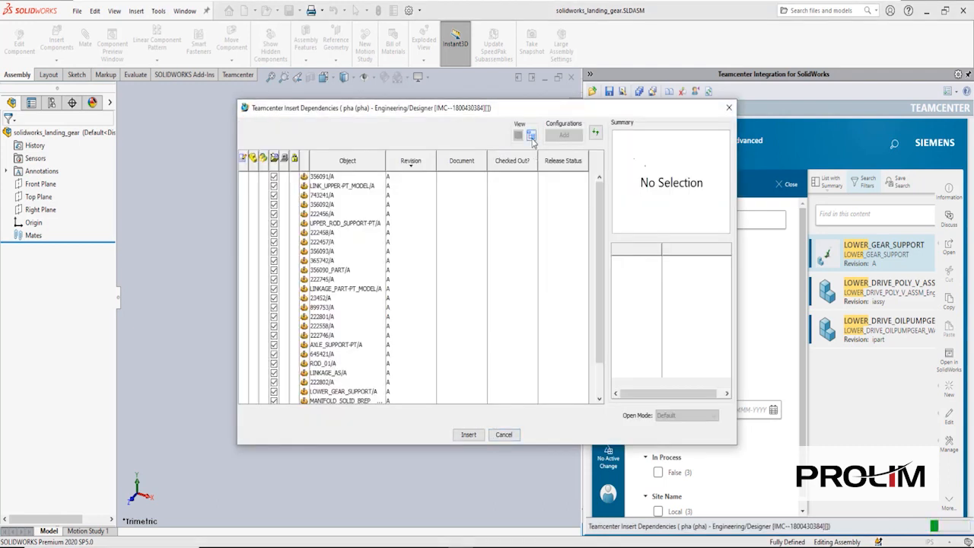
click(519, 135)
click(313, 197)
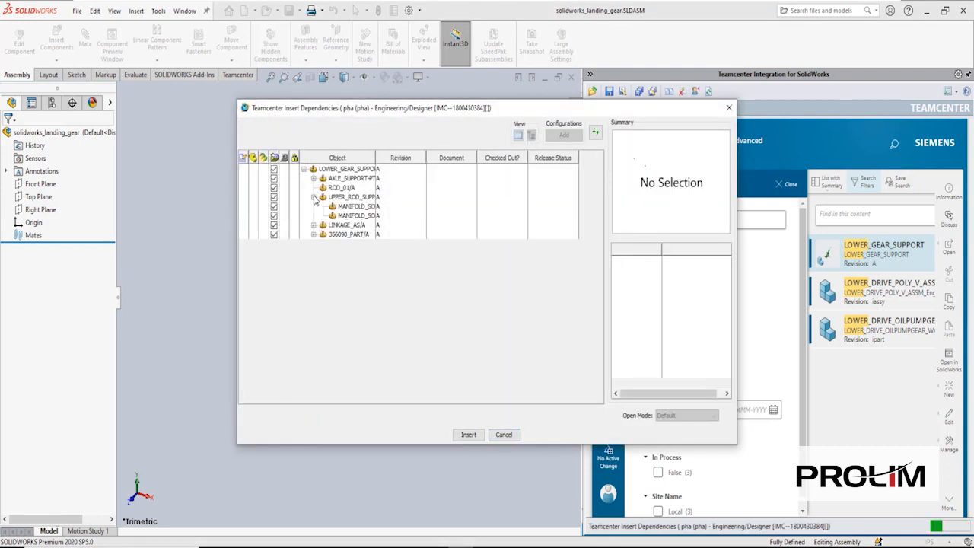
click(355, 197)
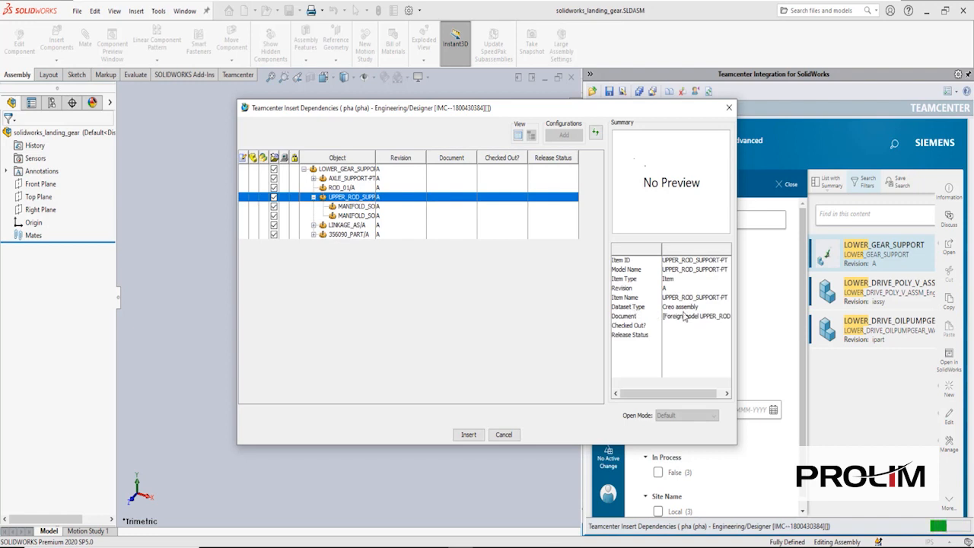
click(469, 434)
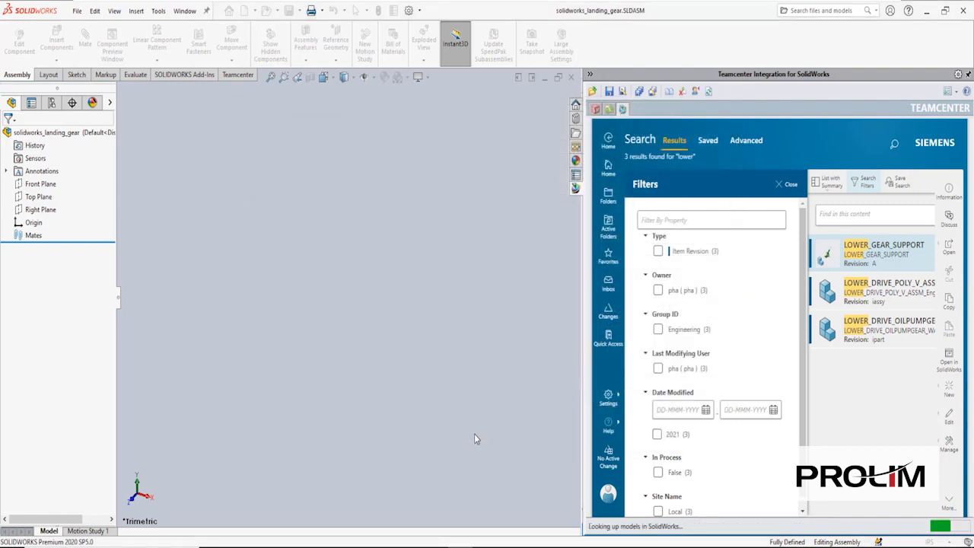
- Place lower_gear_support.asm in the assembly, close the insert panel, and browse Teamcenter Home folders
drag(636, 181, 366, 336)
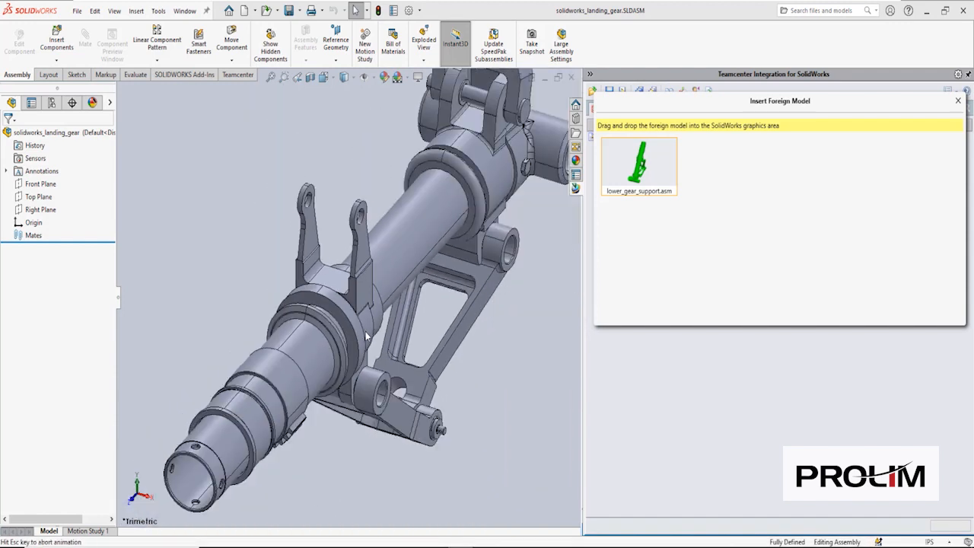
click(958, 102)
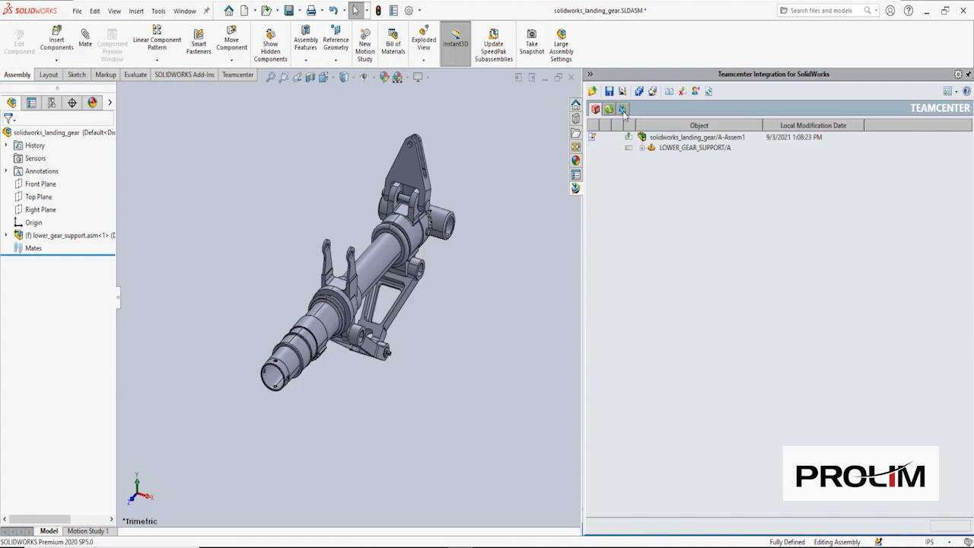
click(623, 108)
click(609, 194)
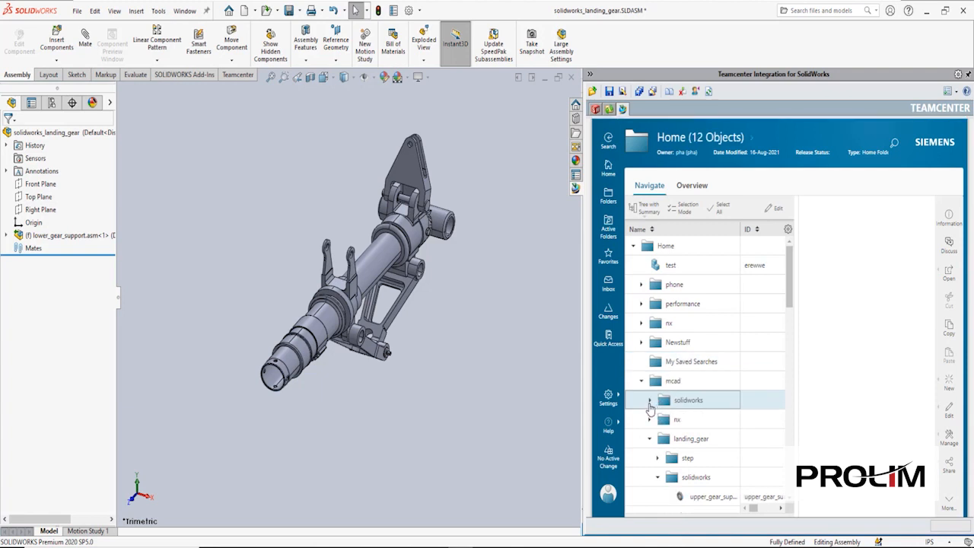
- Insert upper_gear_support-AS from the landing_gear solidworks folder and place it in the assembly
click(650, 406)
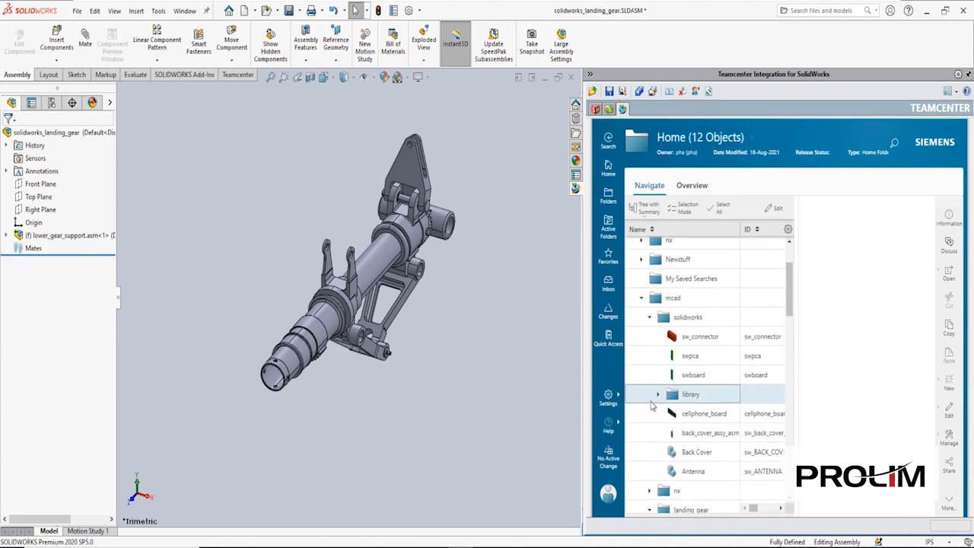
click(652, 321)
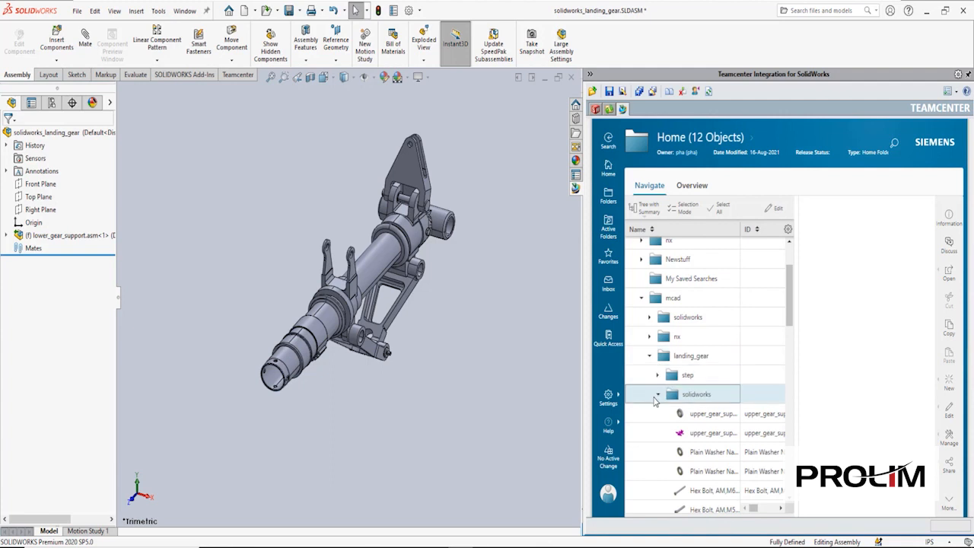
scroll(658, 392, down, 2)
click(717, 356)
click(605, 254)
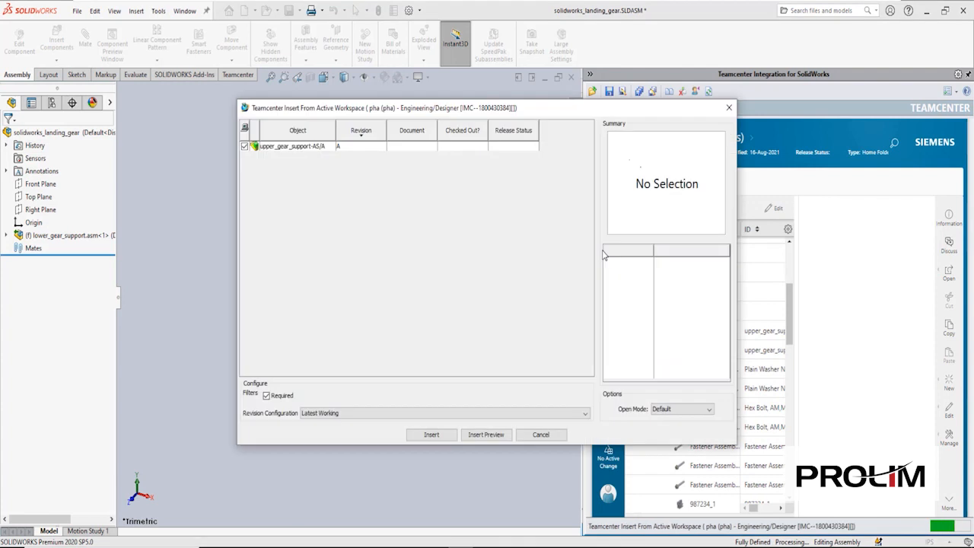
click(446, 434)
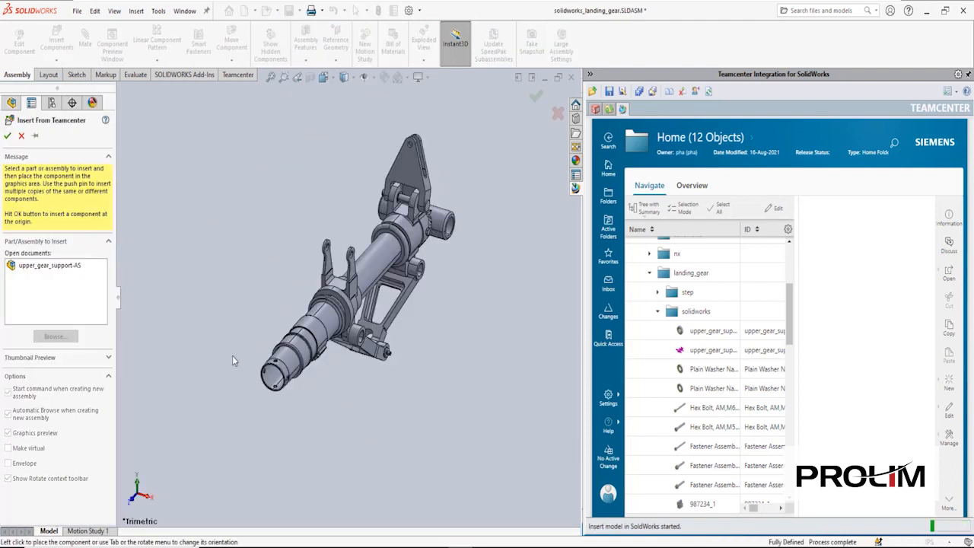
click(45, 269)
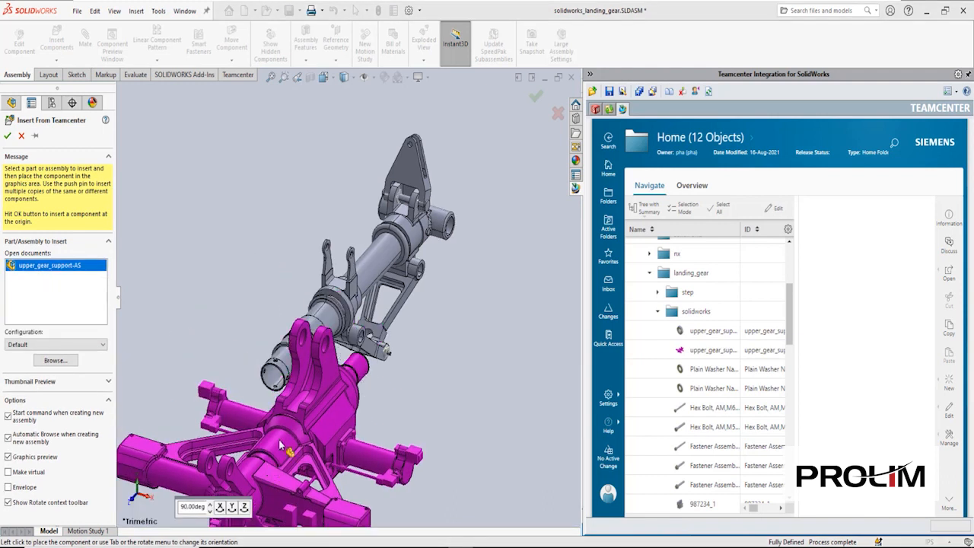
click(249, 404)
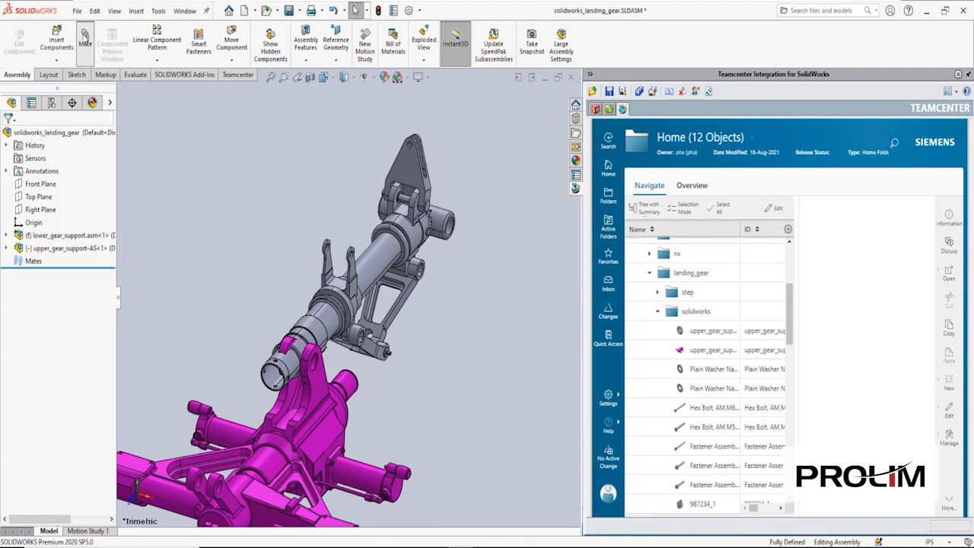
- Mate the upper gear support's cylindrical face concentric with the lower gear support's rod
click(84, 37)
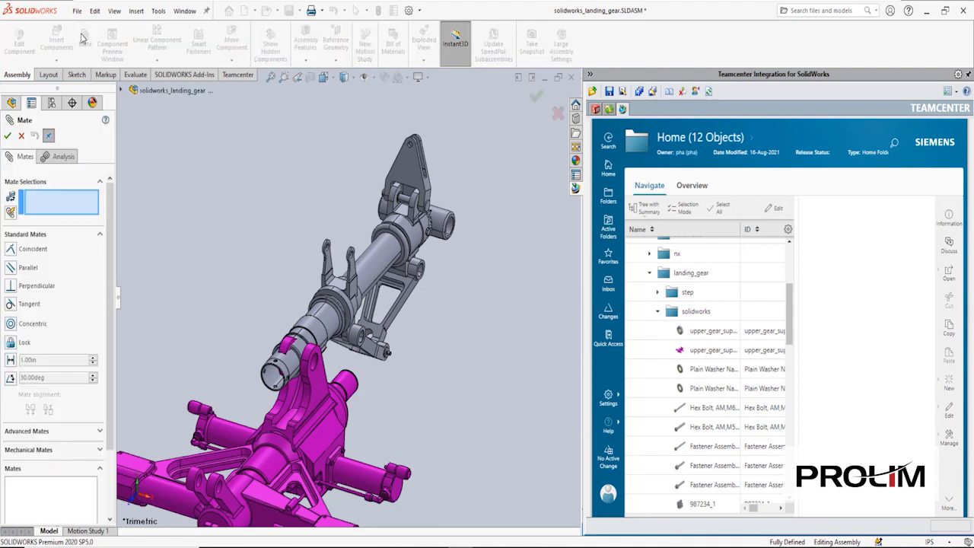
click(346, 383)
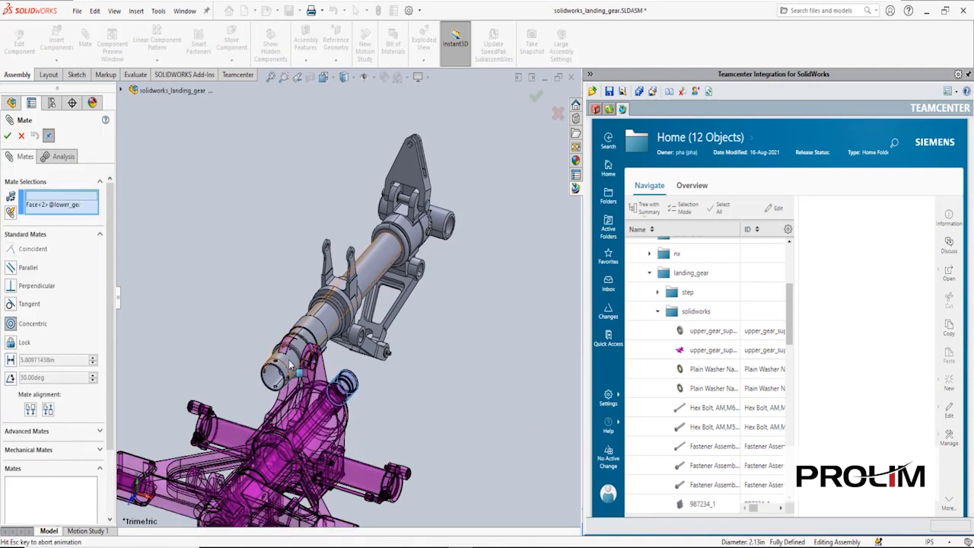
click(297, 358)
key(Return)
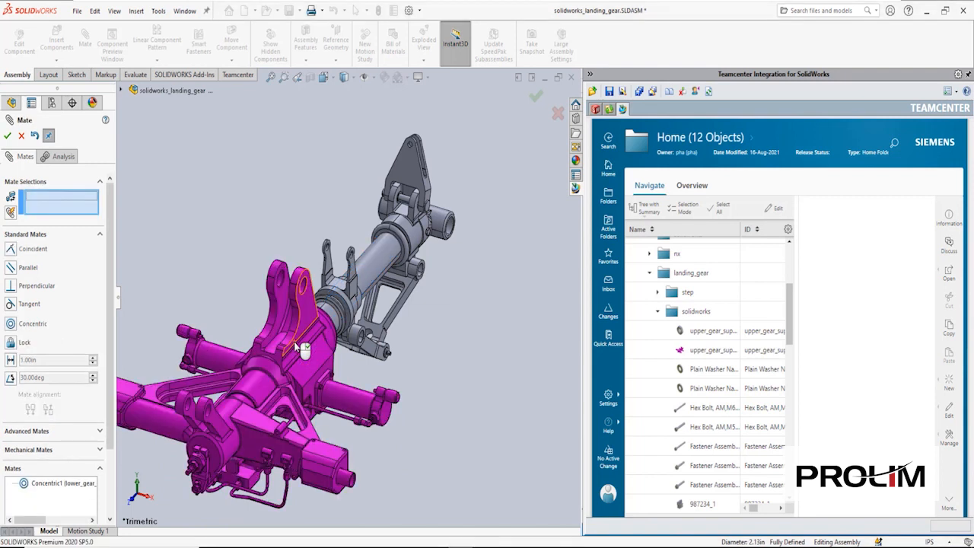
- Add a 25 in distance mate between the lower and upper gear support faces
click(10, 361)
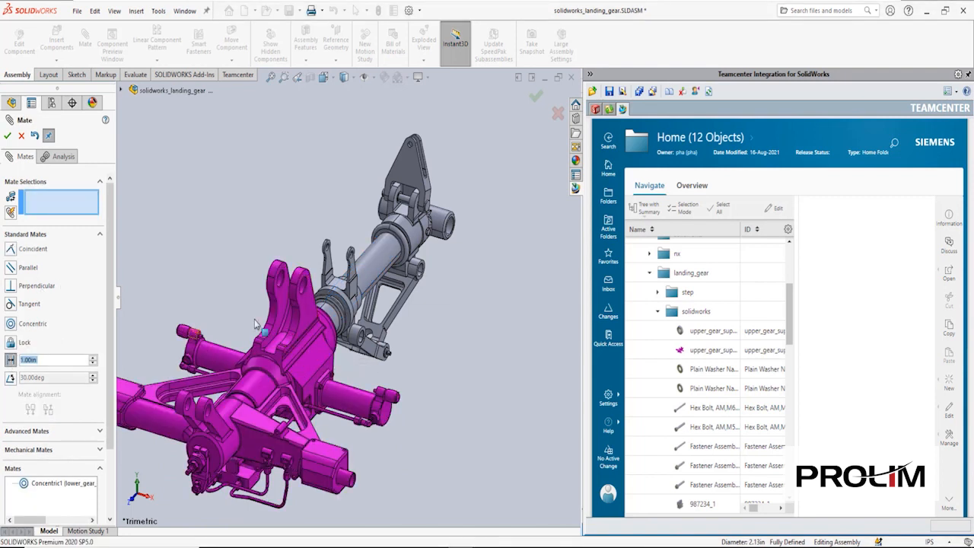
scroll(366, 257, down, 3)
click(402, 225)
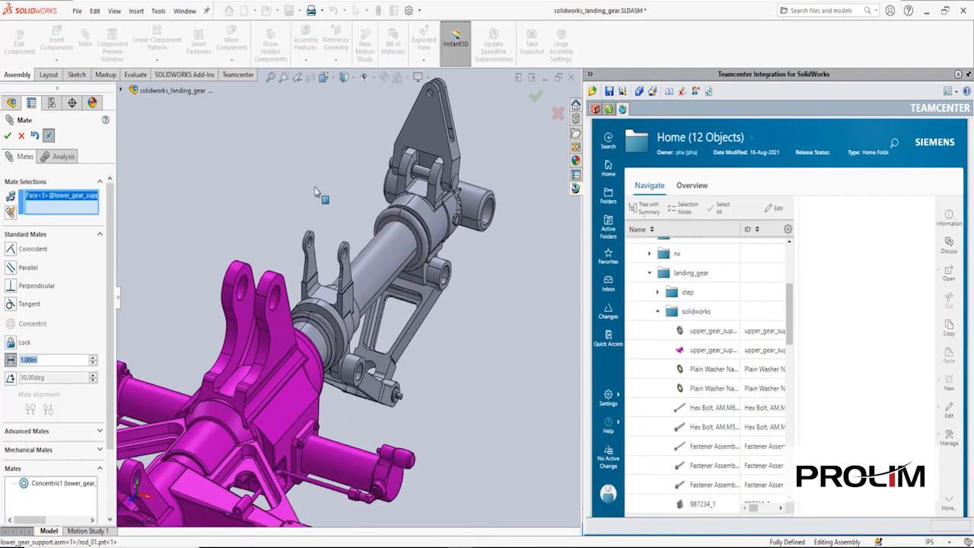
middle_drag(346, 214, 245, 320)
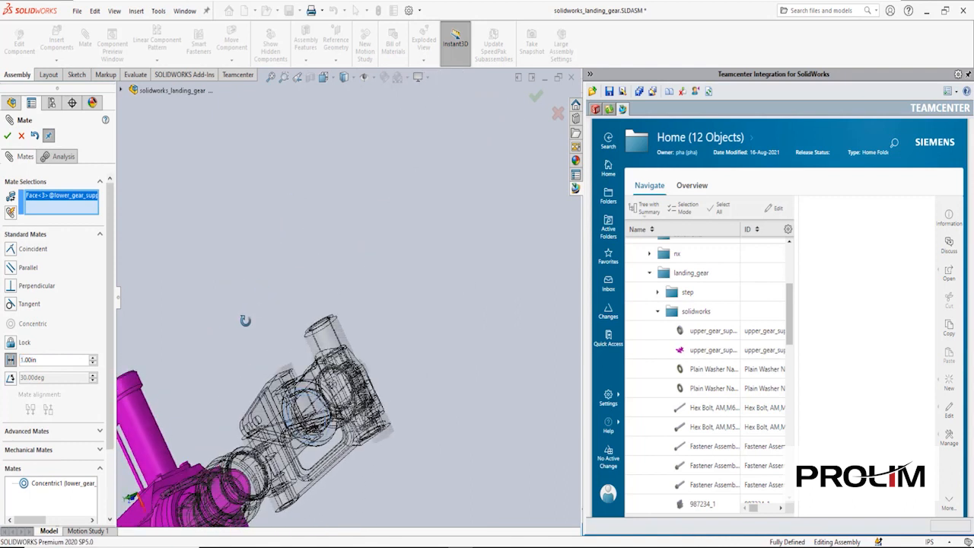
click(229, 346)
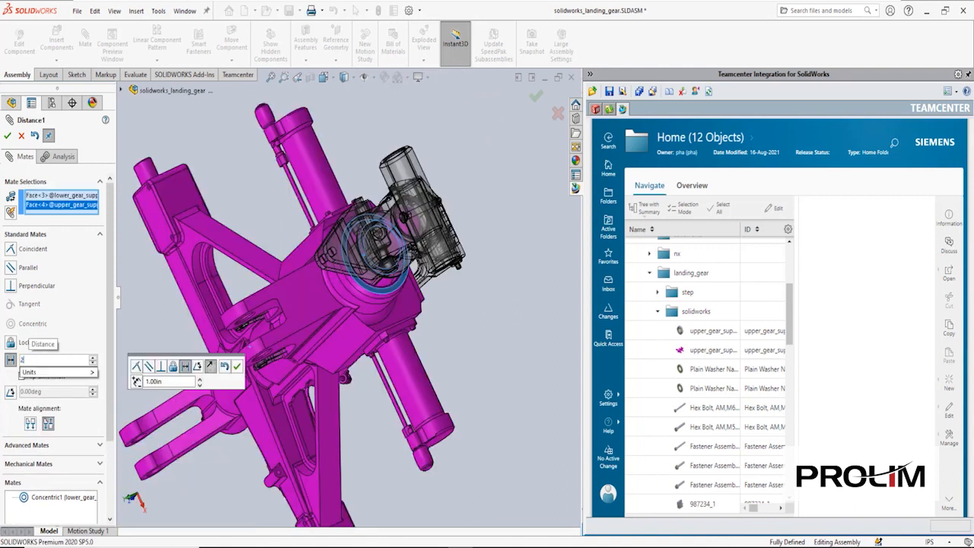
text(25)
key(Return)
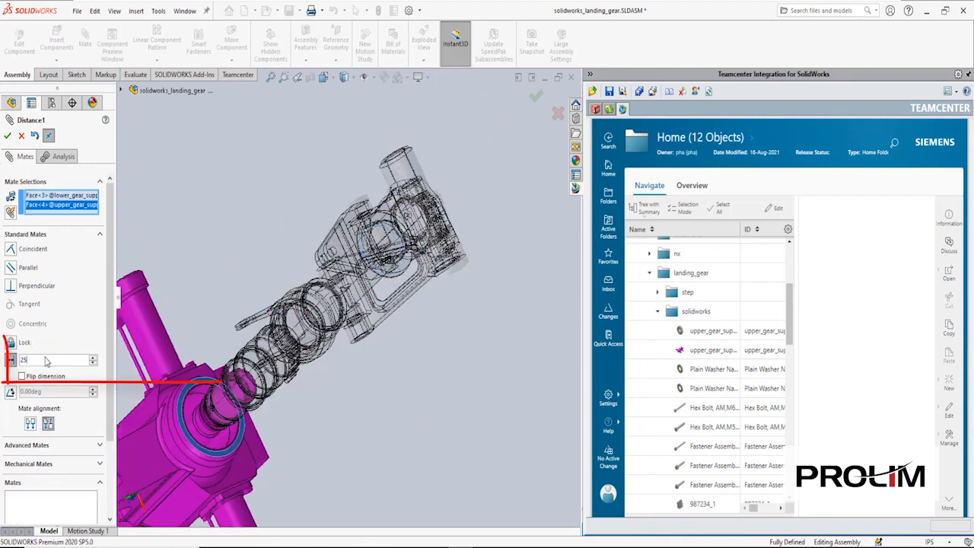
click(7, 137)
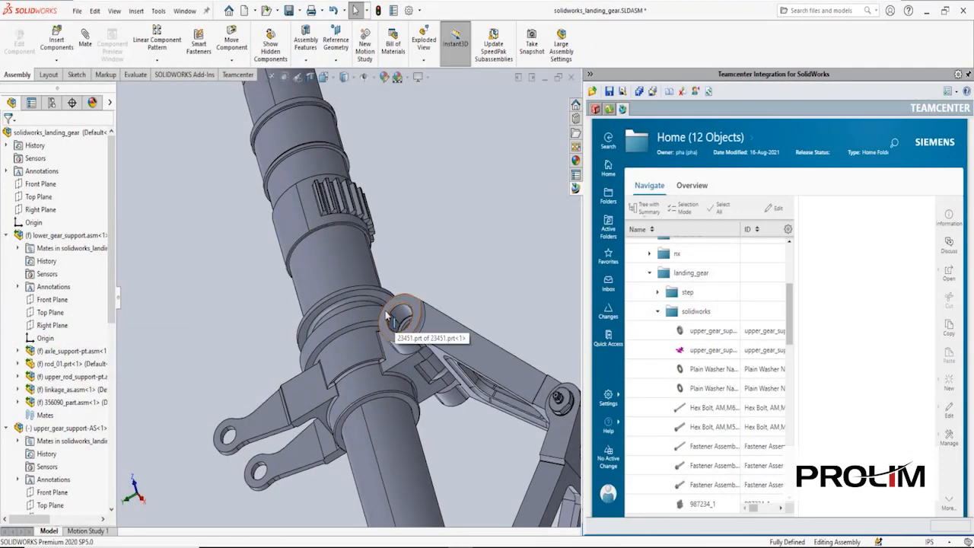
- Send bearing_pin 000172 from the inventor folder and place 000172.iam into the assembly as a Body
click(659, 313)
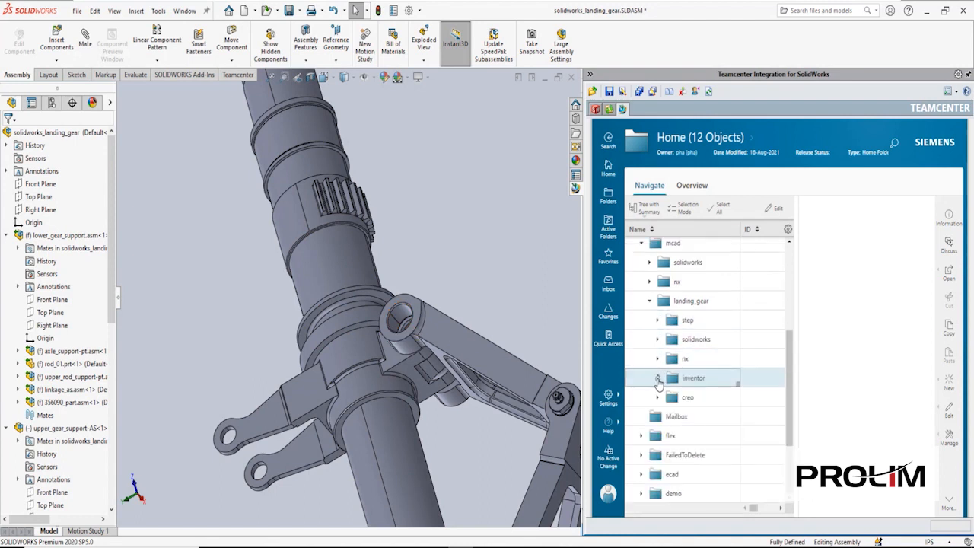
click(658, 378)
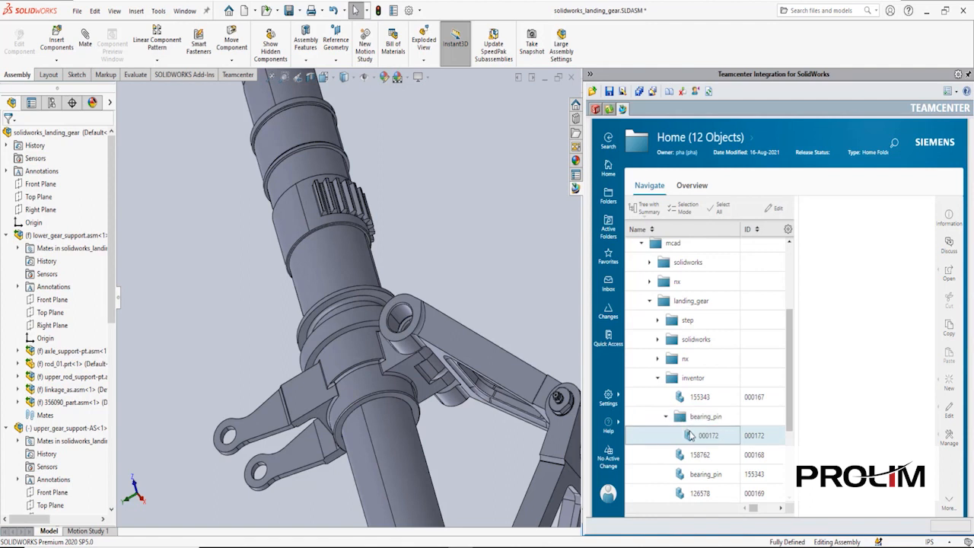
drag(691, 436, 582, 399)
drag(604, 285, 605, 259)
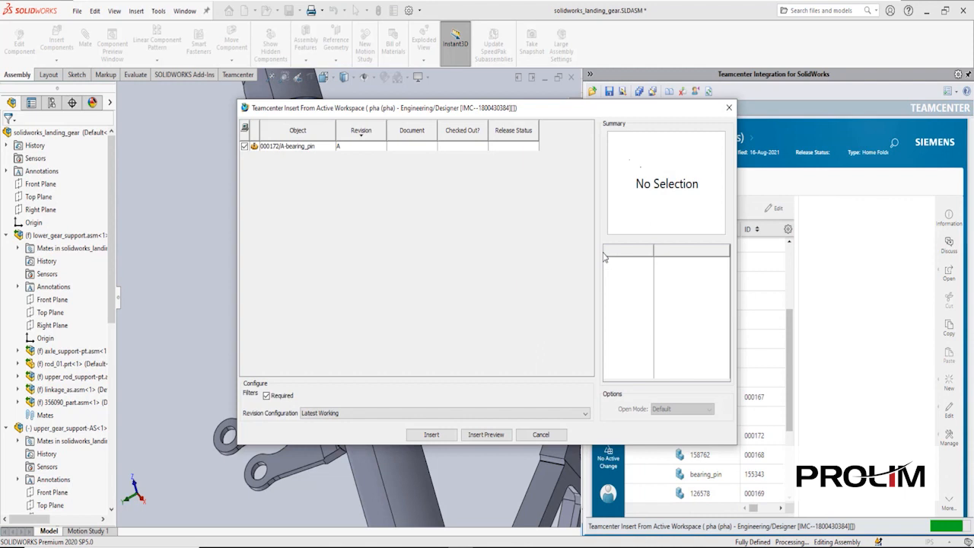
click(435, 434)
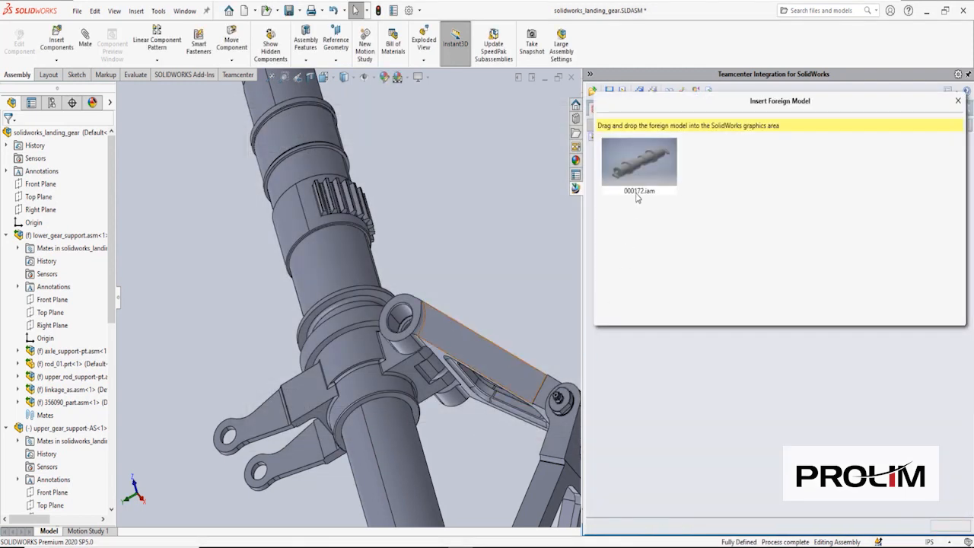
drag(649, 157, 621, 200)
drag(564, 248, 488, 305)
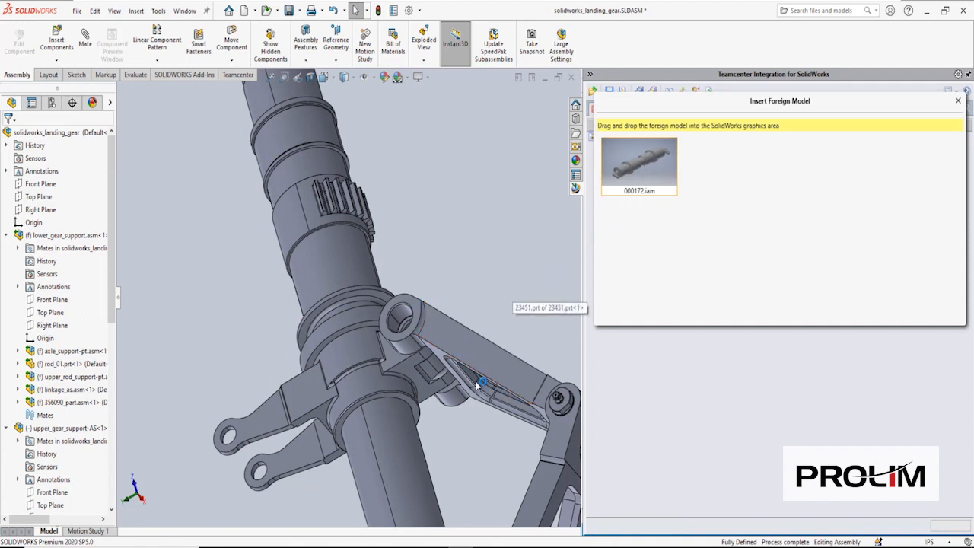
mouse_move(506, 541)
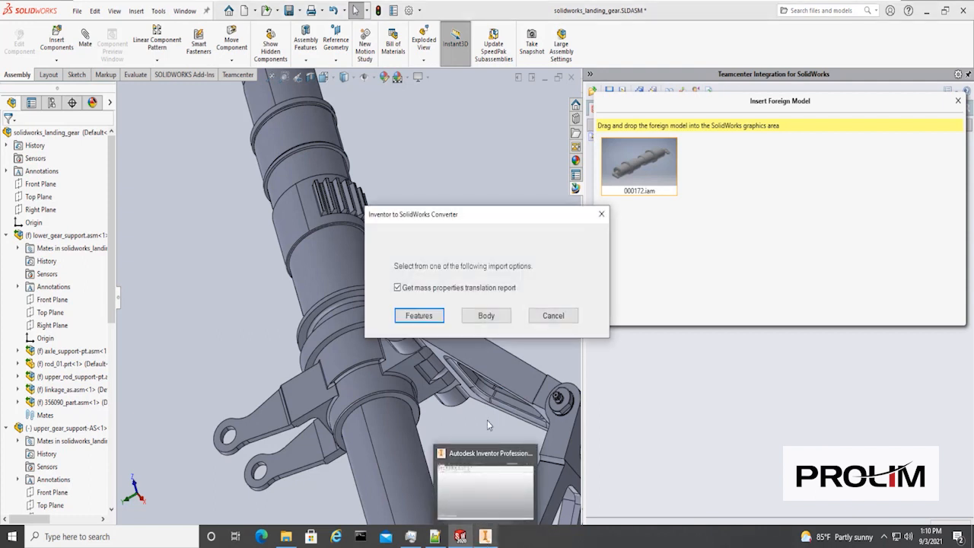
click(486, 315)
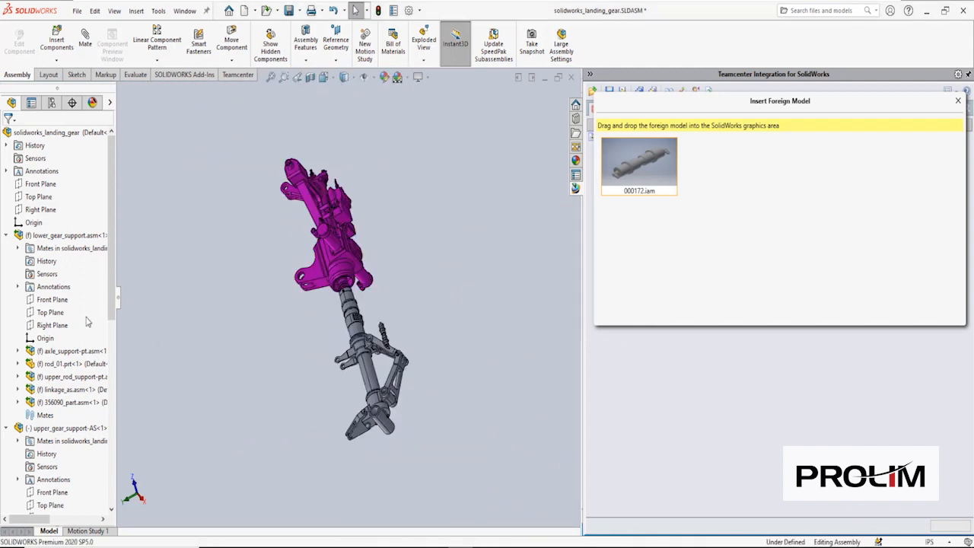
- Delete 000172.iam from the FeatureManager tree and close the Insert Foreign Model window
click(7, 235)
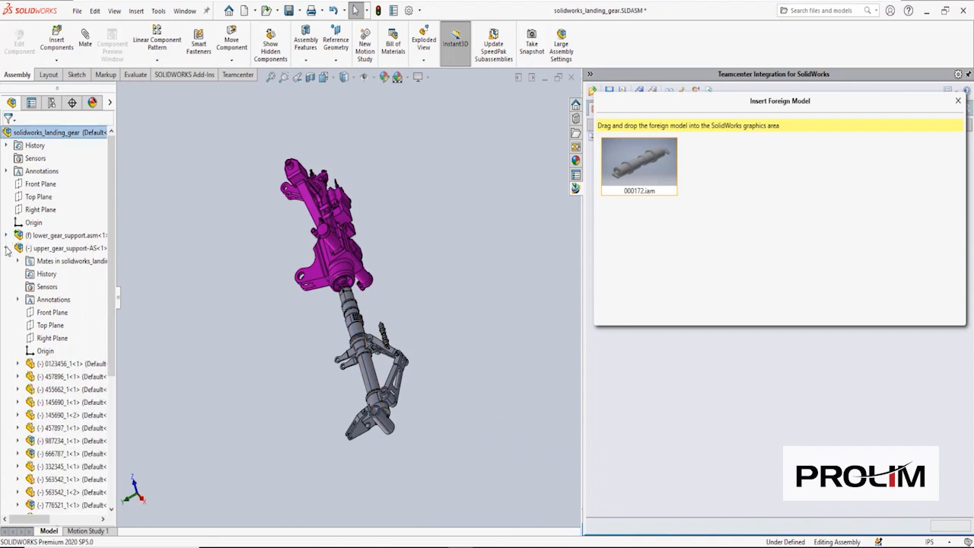
click(6, 249)
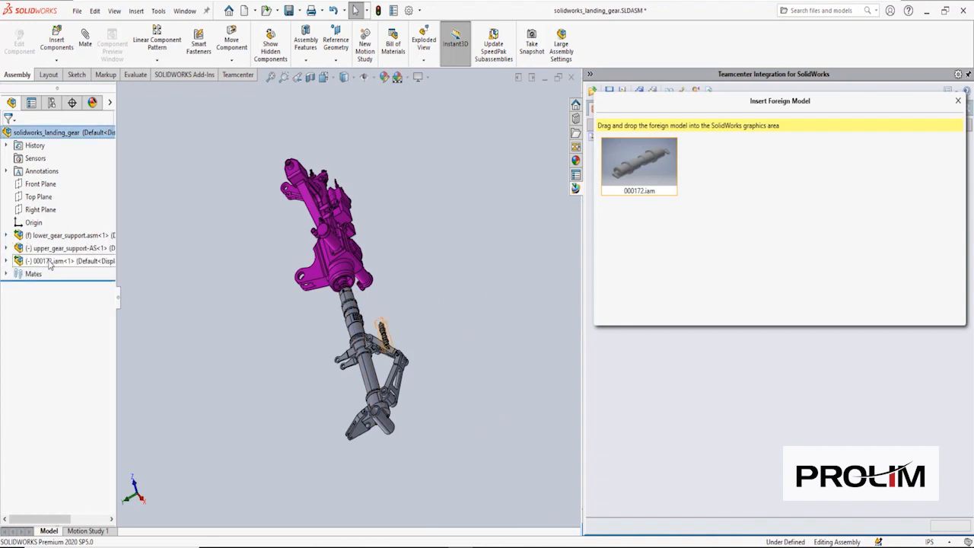
click(34, 261)
right_click(50, 262)
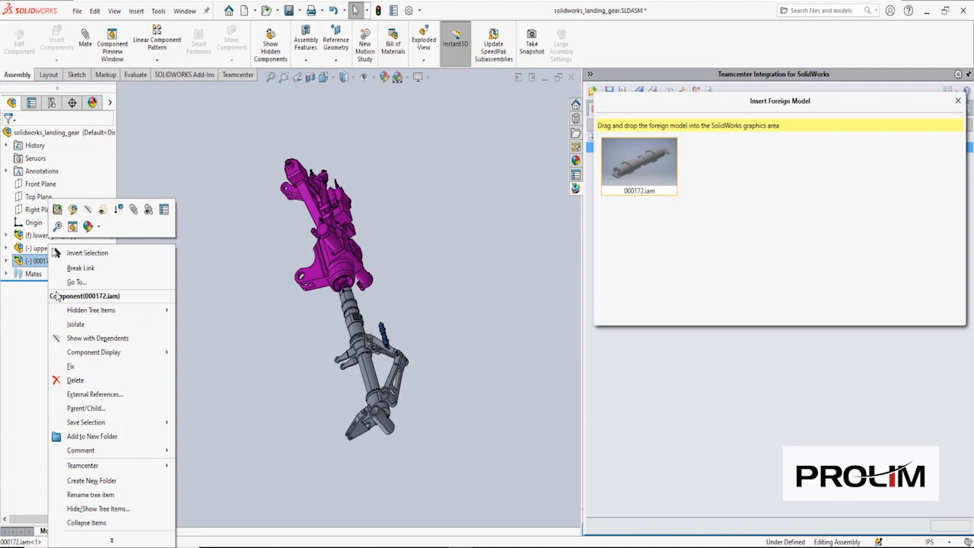
click(73, 378)
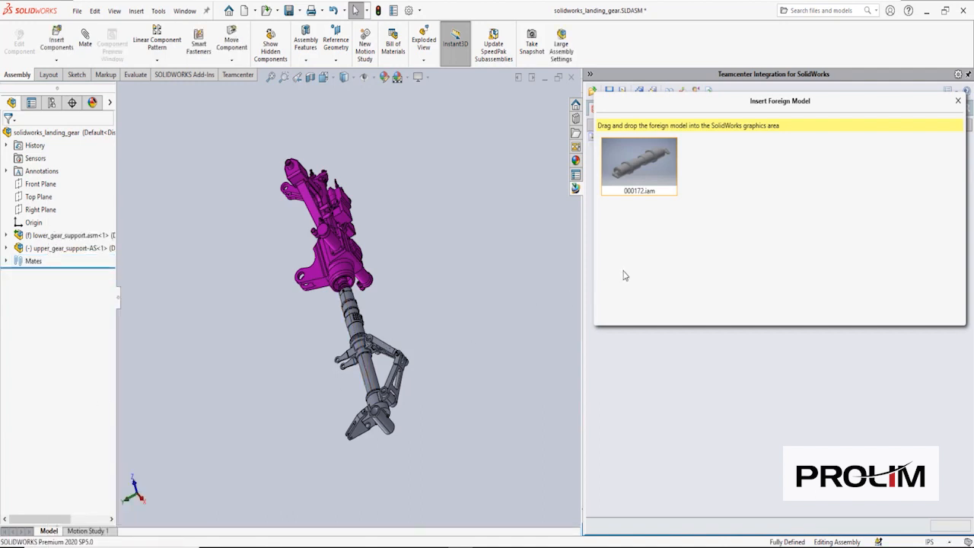
click(959, 102)
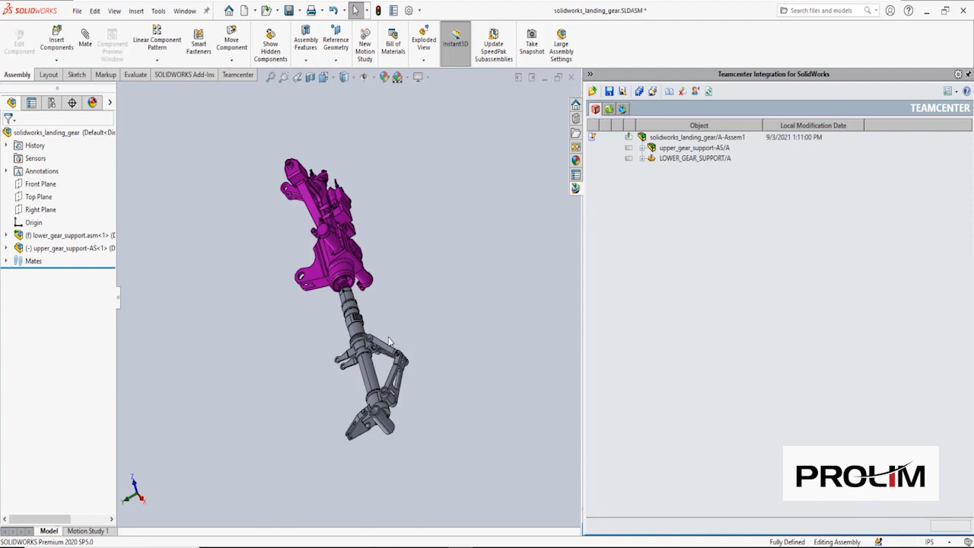
scroll(390, 340, down, 2)
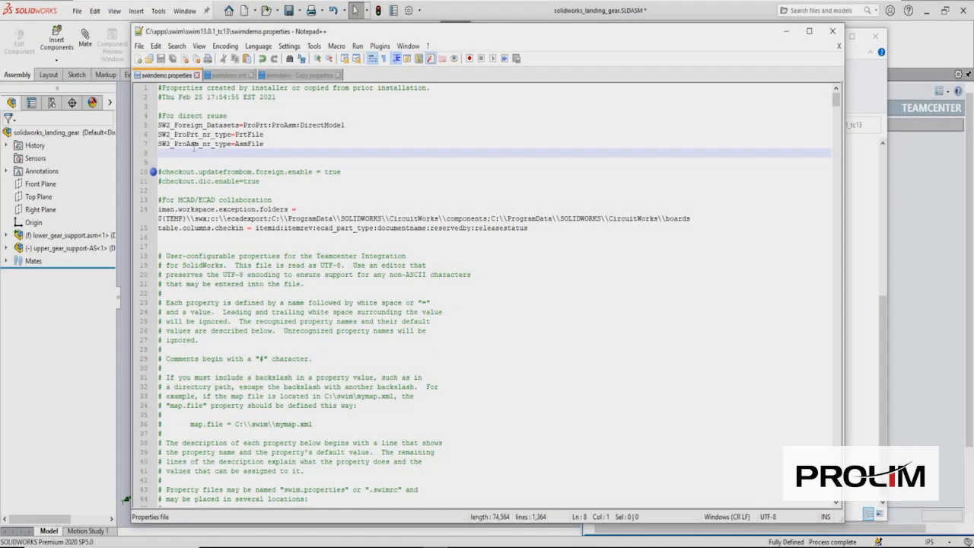
- Add SW2_DirectModel_nr_type=JTPART to swimdemo.properties, uncomment both checkout lines, and save
text(SW)
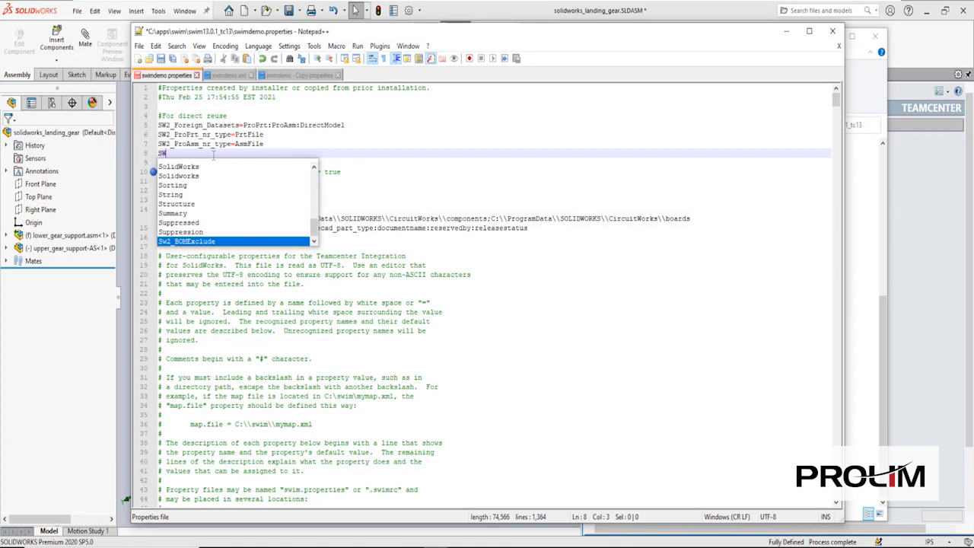
text(2_Direc)
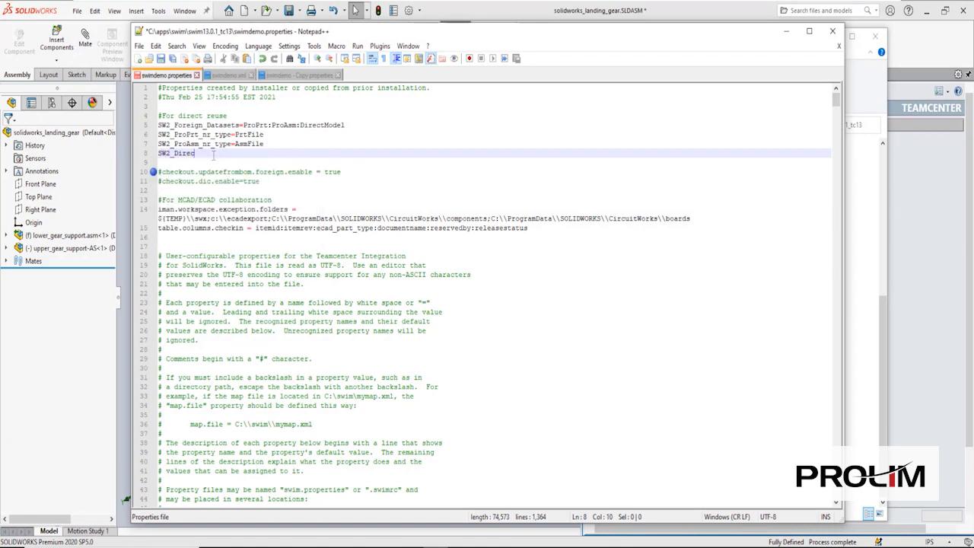
text(tModel_nr_type=JTPART)
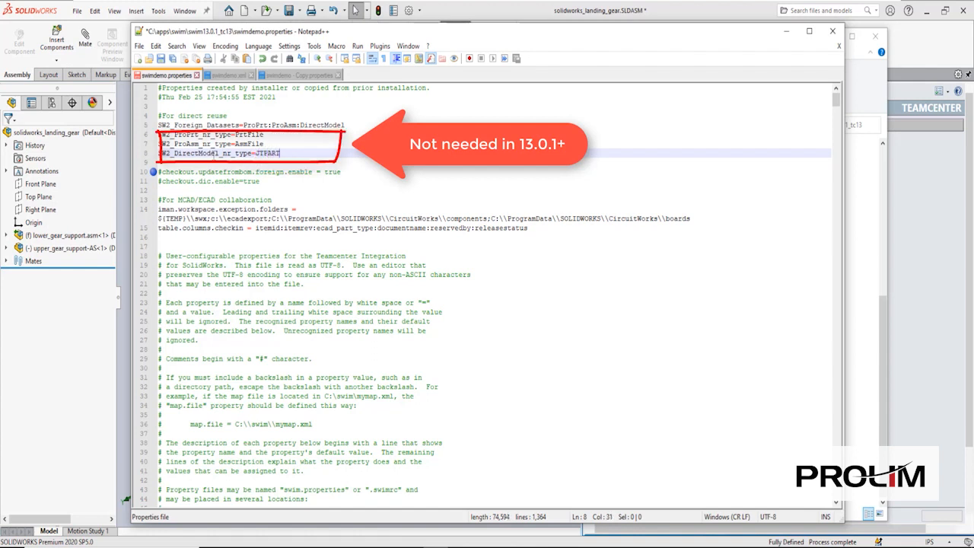
click(162, 173)
key(BackSpace)
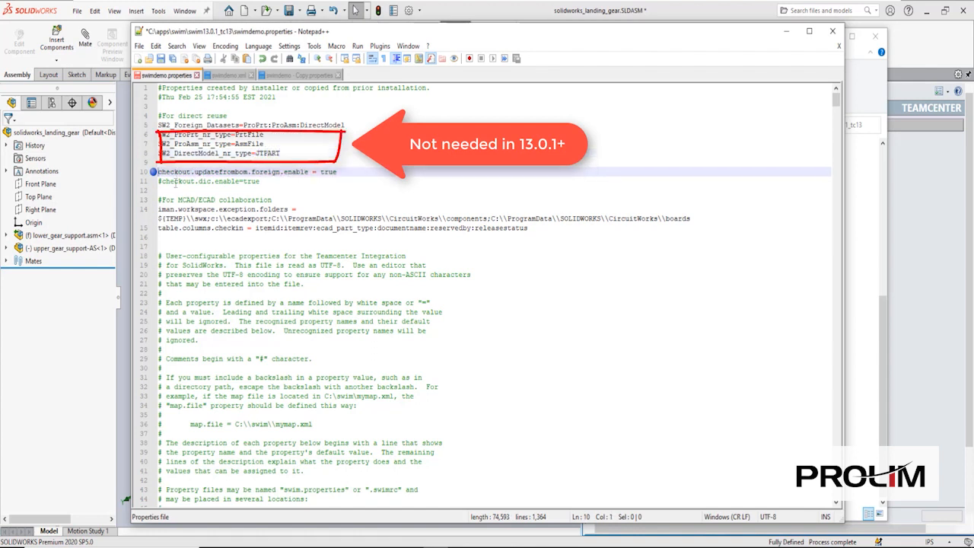
click(162, 182)
key(BackSpace)
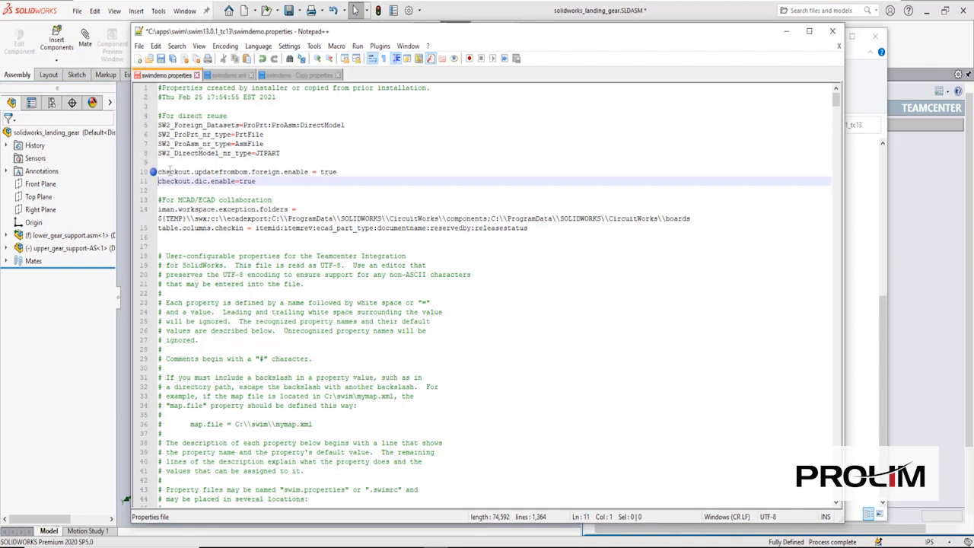
click(160, 61)
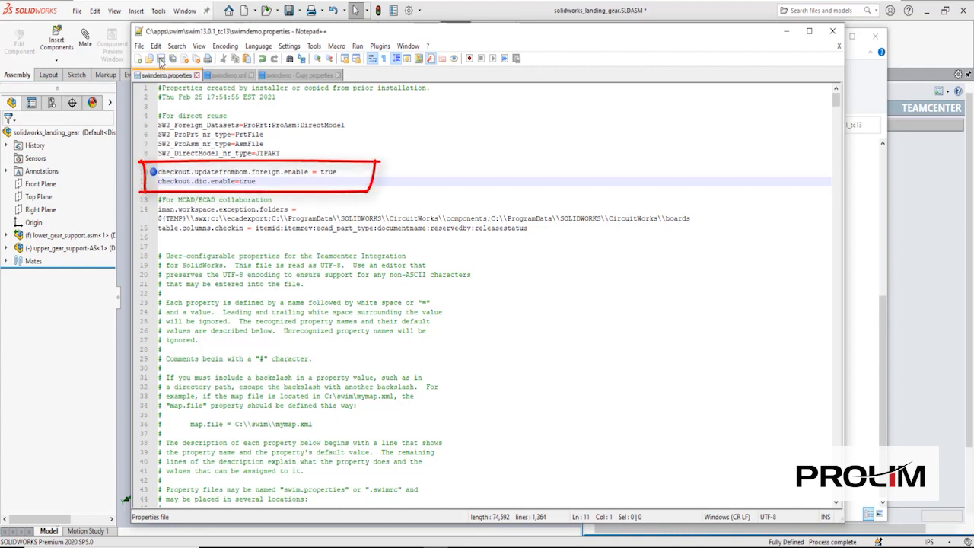
- In swimdemo.xml delete the aipart bom_lines, change aiassembly to directmodel, and save
click(227, 77)
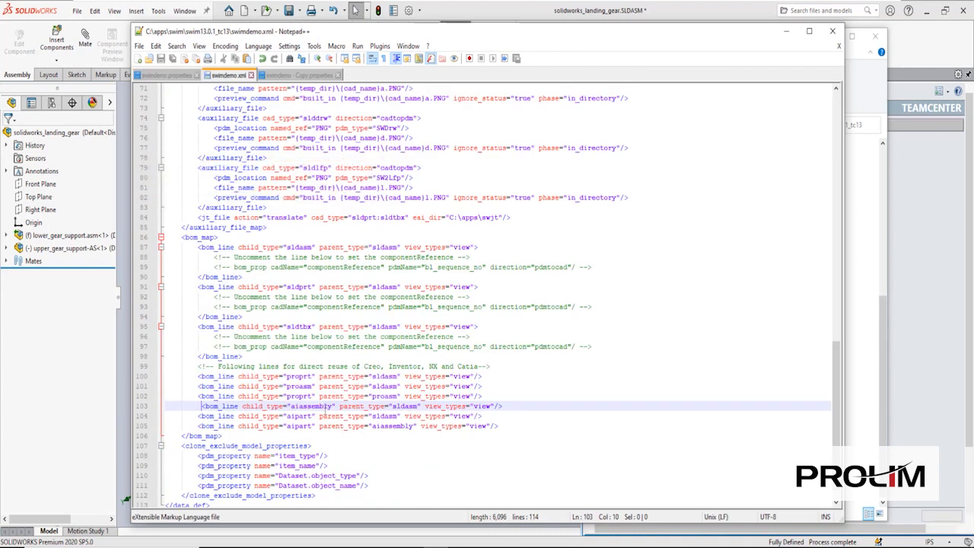
drag(499, 427, 89, 419)
key(Delete)
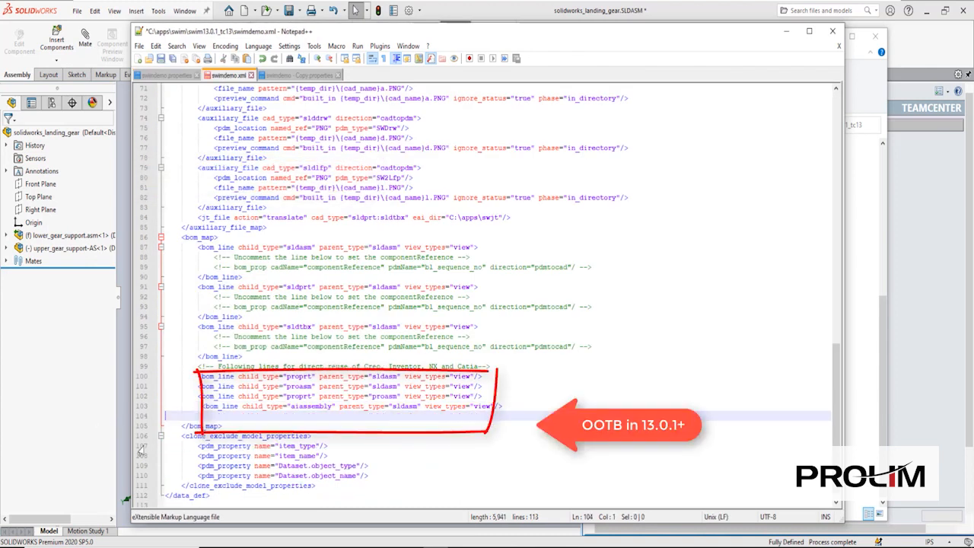
key(BackSpace)
key(BackSpace)
double_click(301, 407)
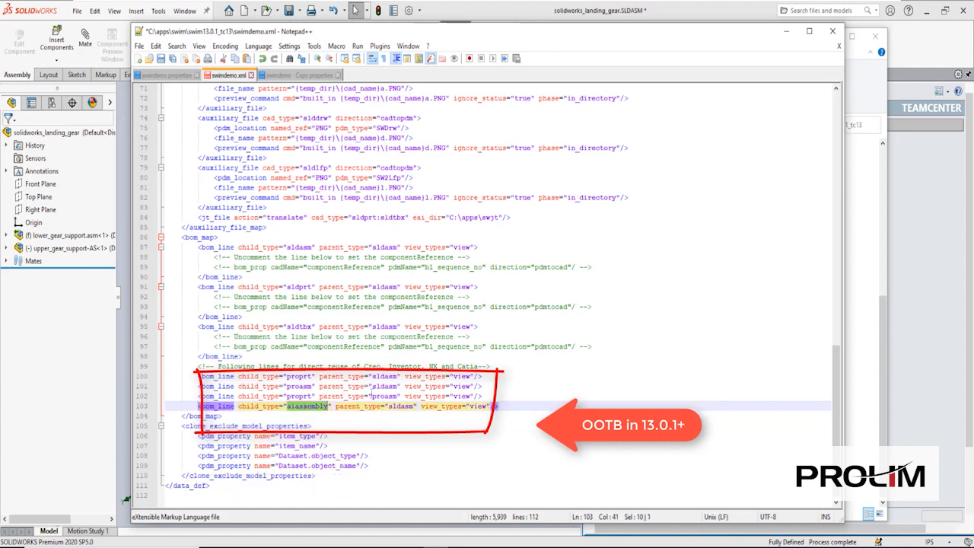
text(rectmodel)
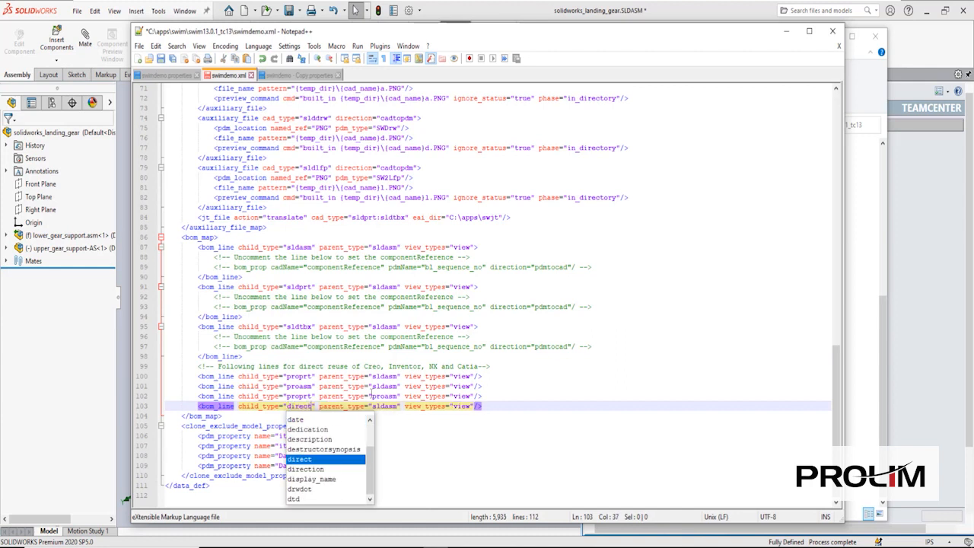
click(160, 59)
click(82, 308)
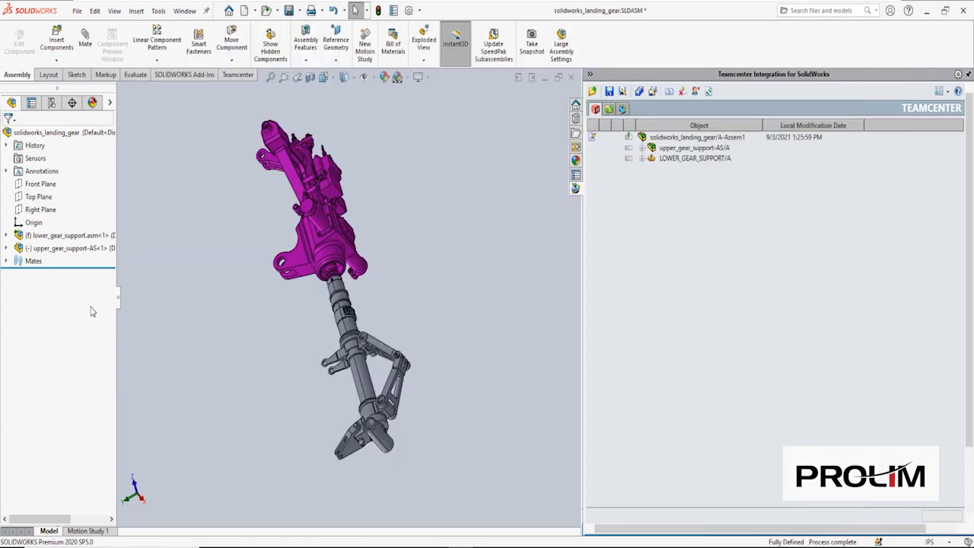
- Unload the Teamcenter add-in in the Add-Ins manager
click(158, 11)
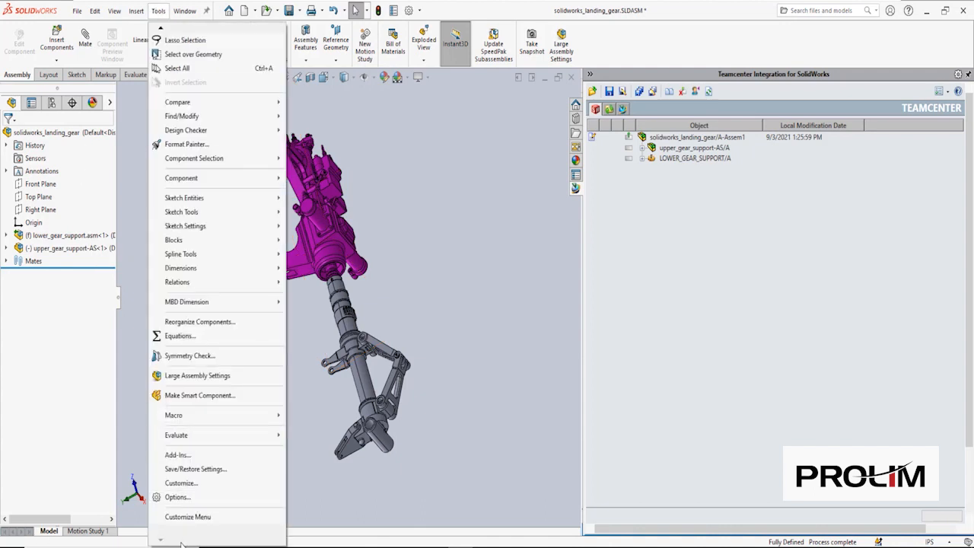
click(177, 454)
scroll(330, 342, down, 5)
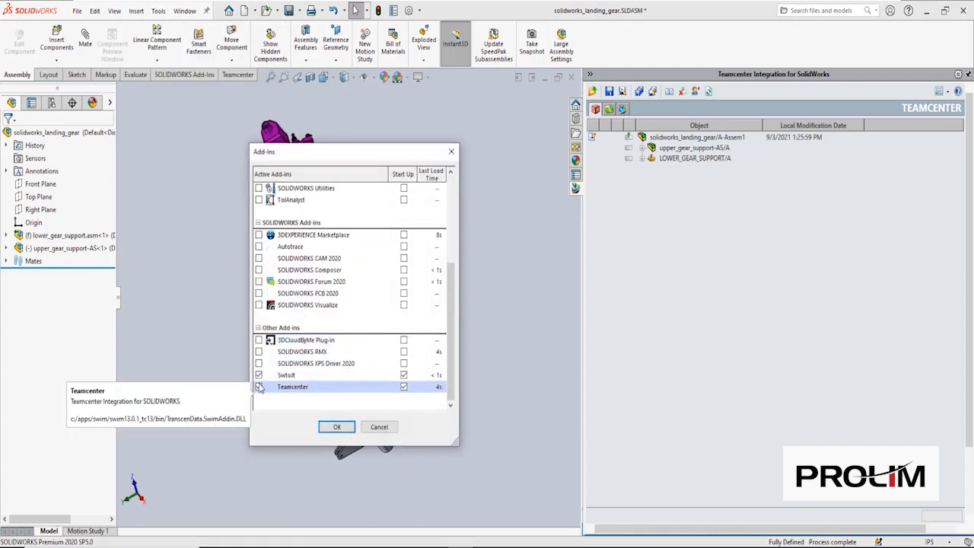
click(349, 430)
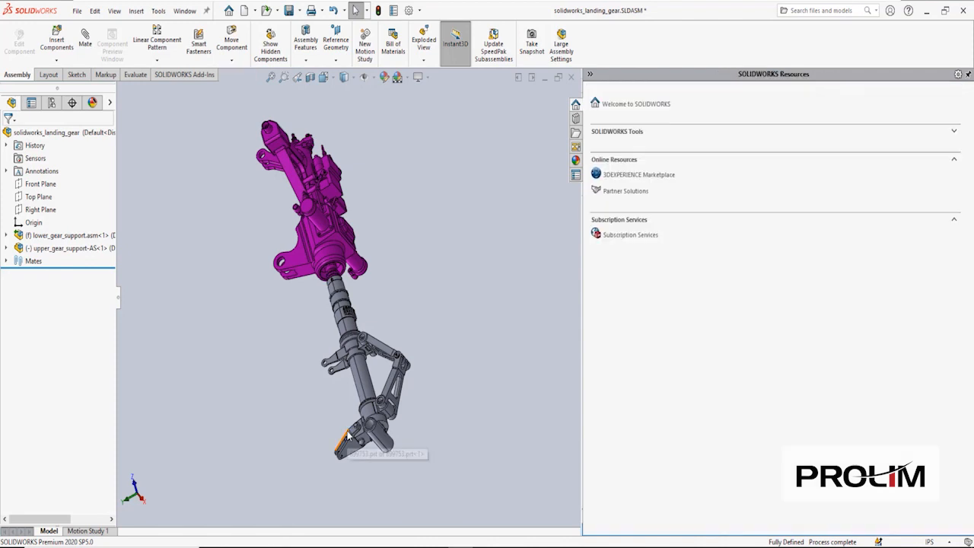
- Re-enable the Teamcenter add-in and load Active Workspace to bring up the login
click(158, 10)
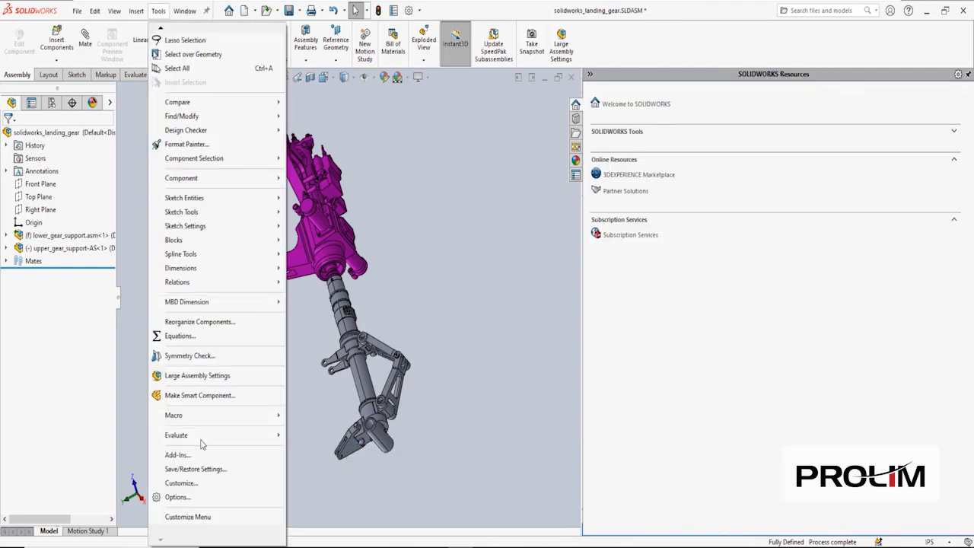
click(177, 455)
scroll(303, 380, down, 5)
click(258, 387)
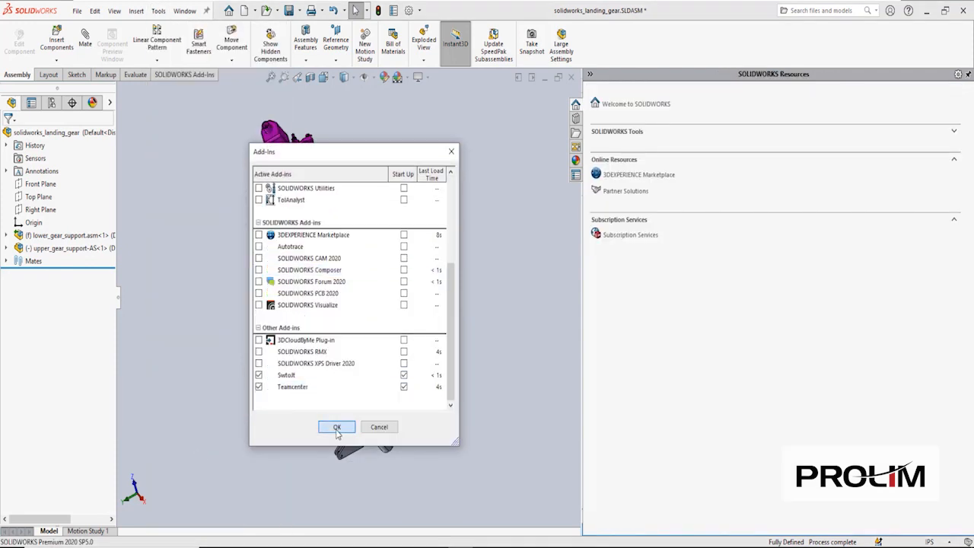
click(337, 427)
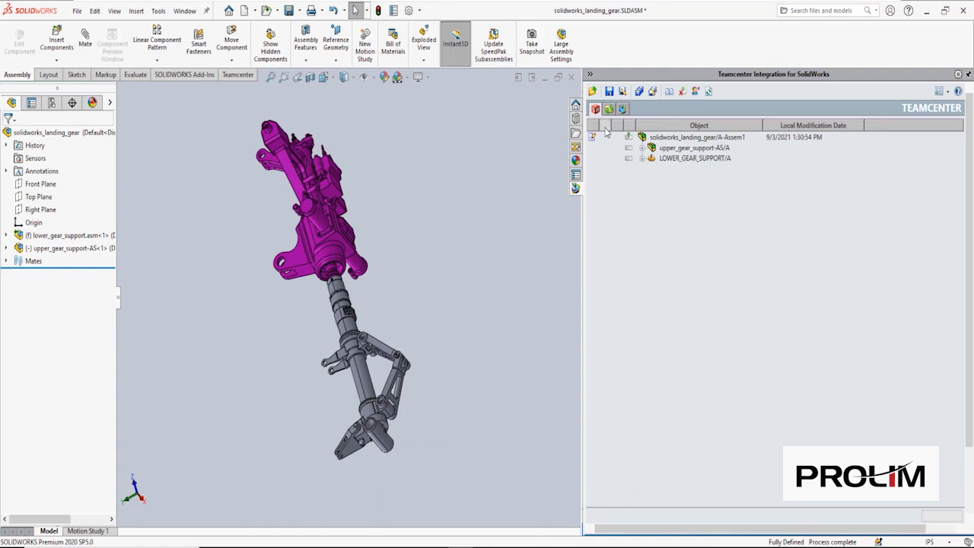
click(625, 109)
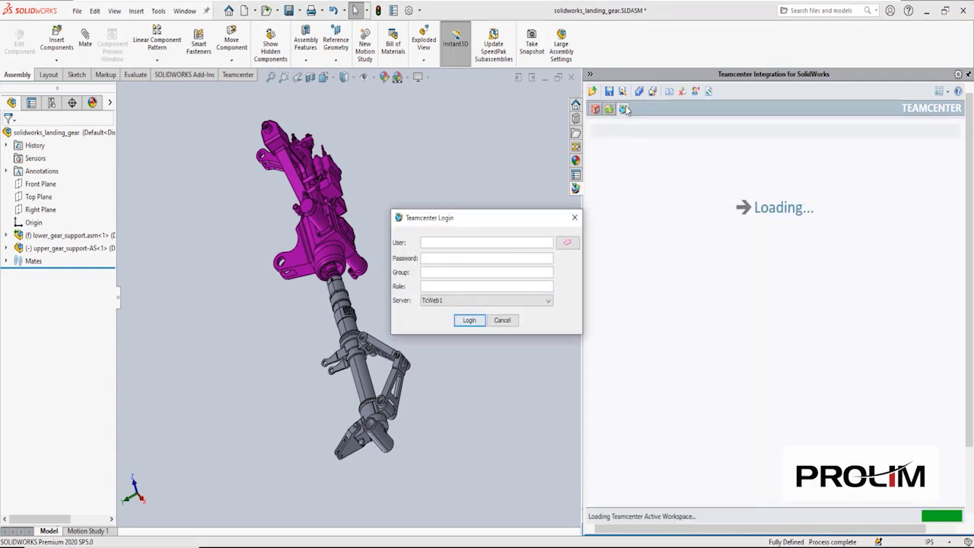
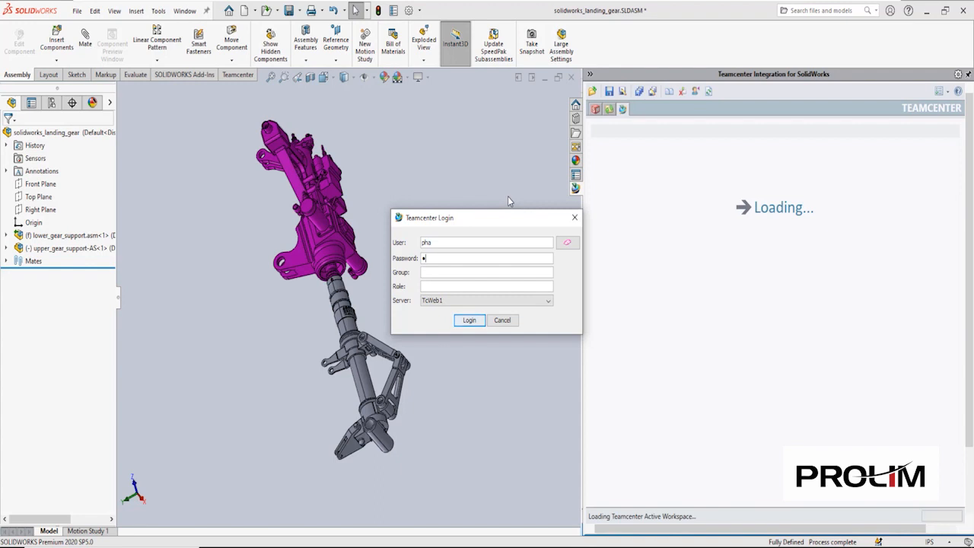
- Log into Teamcenter with the account password and browse the Home folders
key(Return)
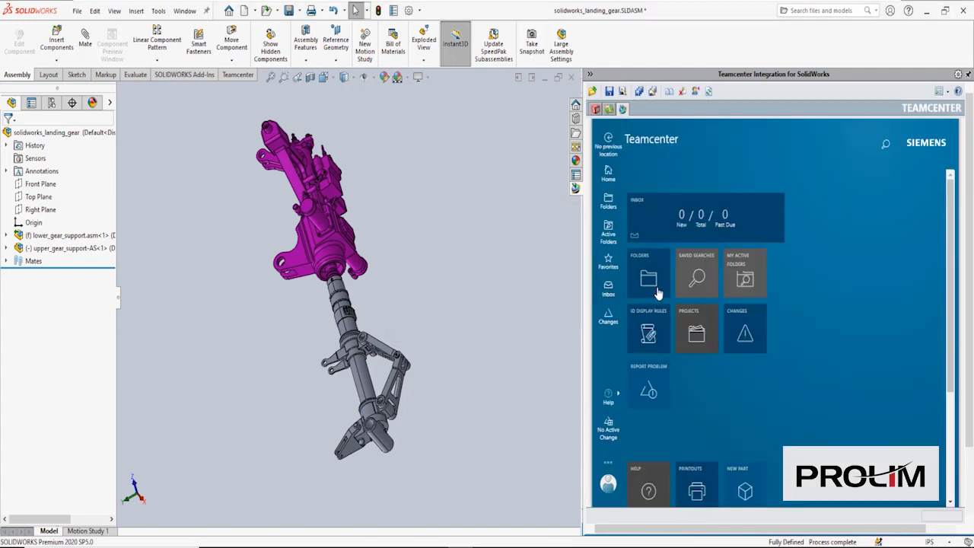
click(651, 279)
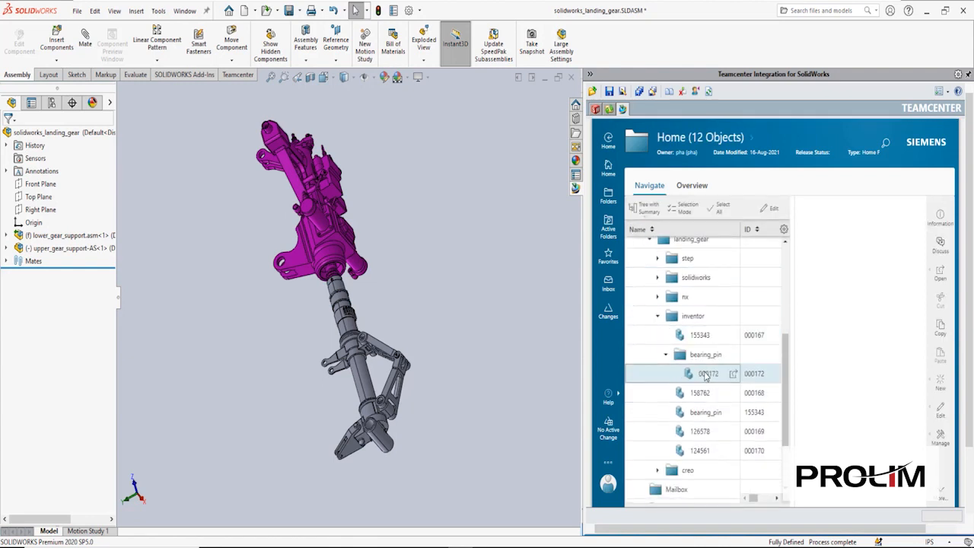
- Insert bearing_pin 000172 with its dependent parts, checking dependency 000168, as 000172.sldasm
drag(706, 376, 608, 262)
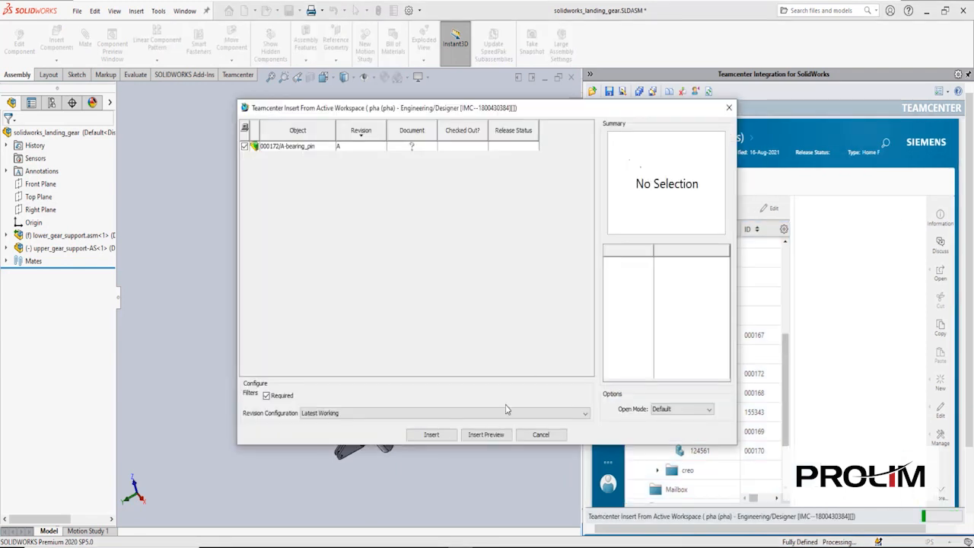
click(487, 435)
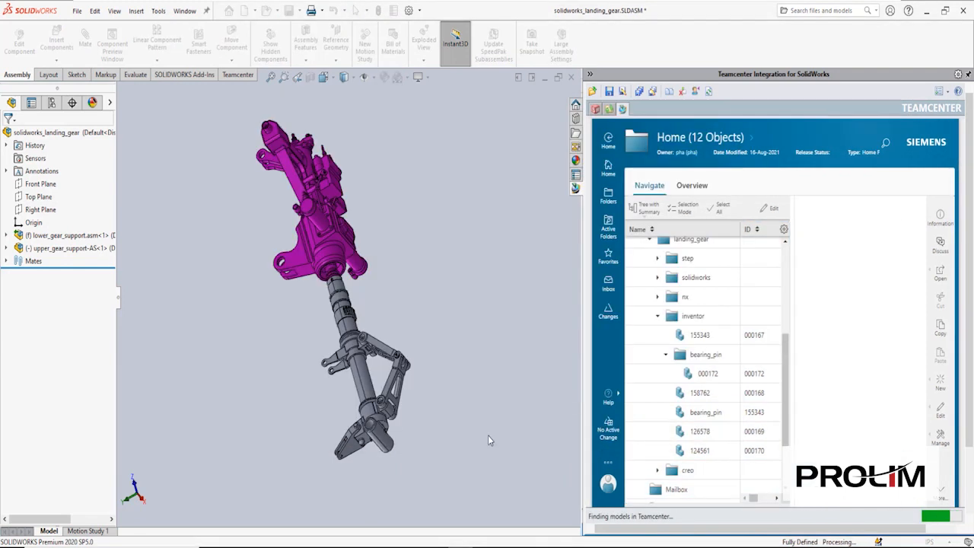
click(344, 195)
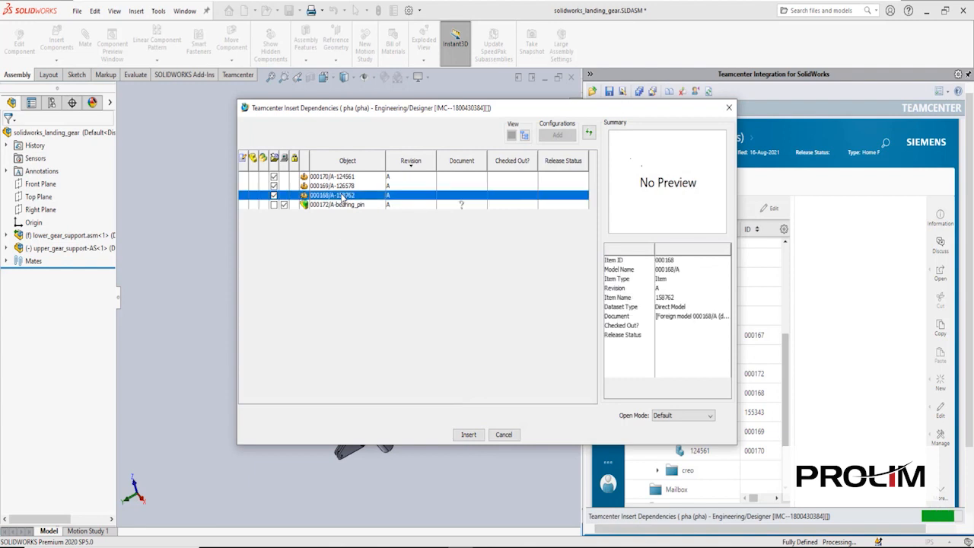
click(469, 434)
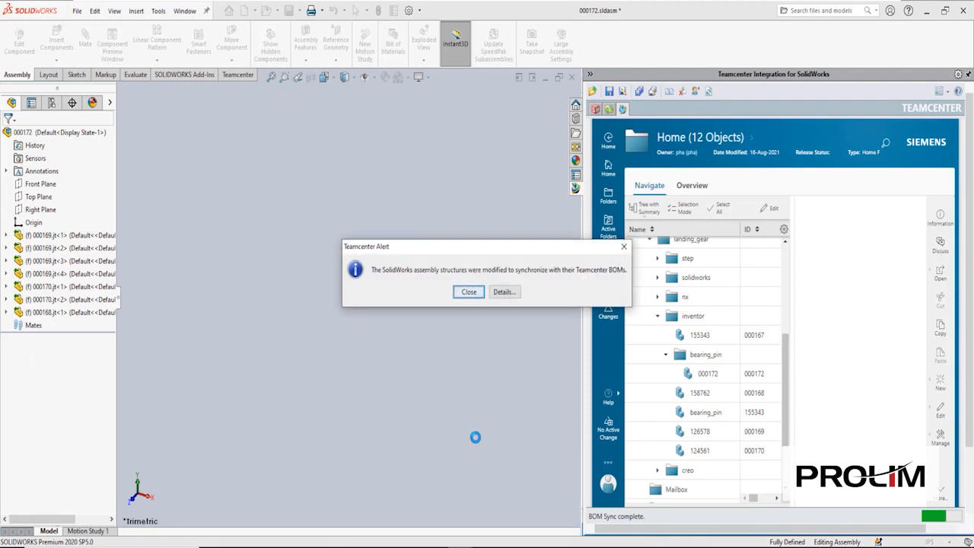
click(503, 292)
- Close Details and place the 000172 pin beside the landing gear
click(459, 376)
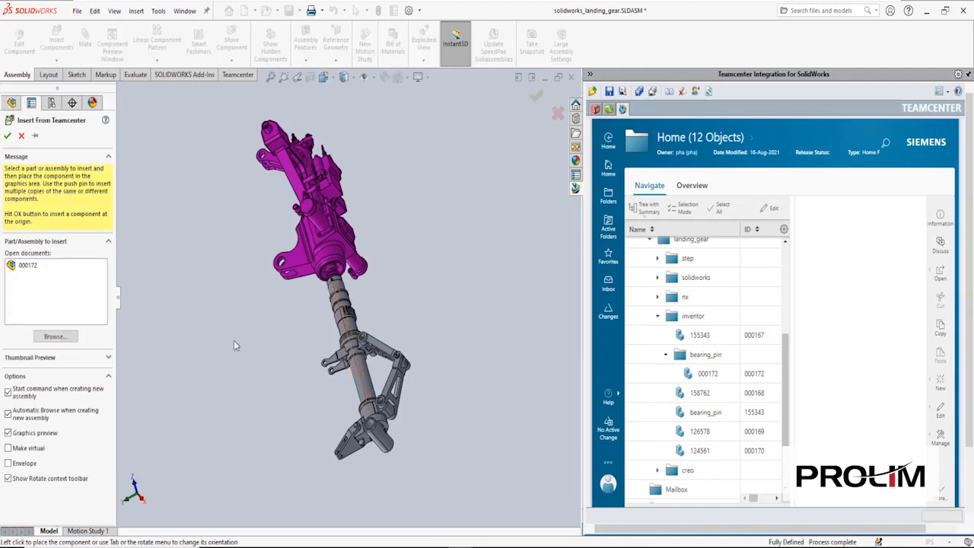
click(26, 267)
click(372, 305)
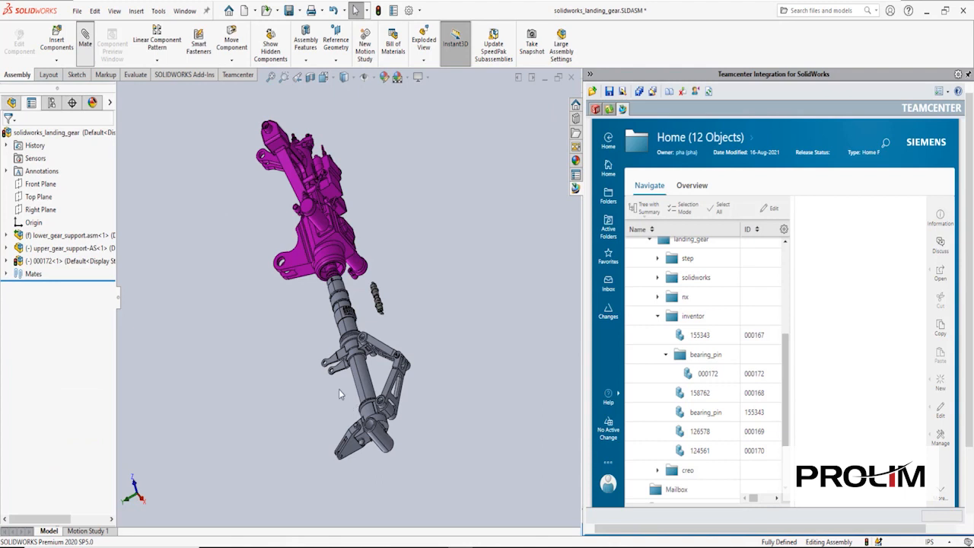
- Mate the 000172 pin concentric inside the linkage hole, creating Concentric2
scroll(338, 389, down, 4)
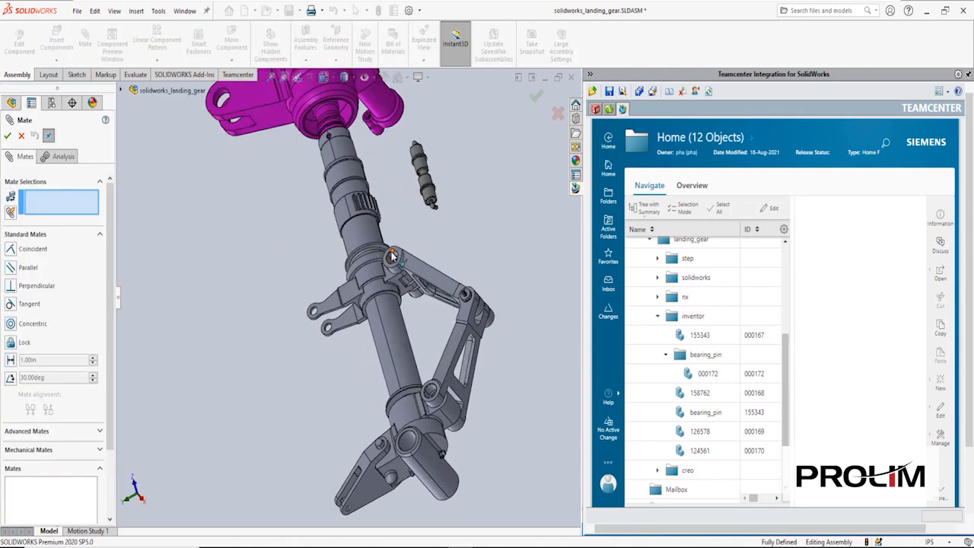
click(394, 258)
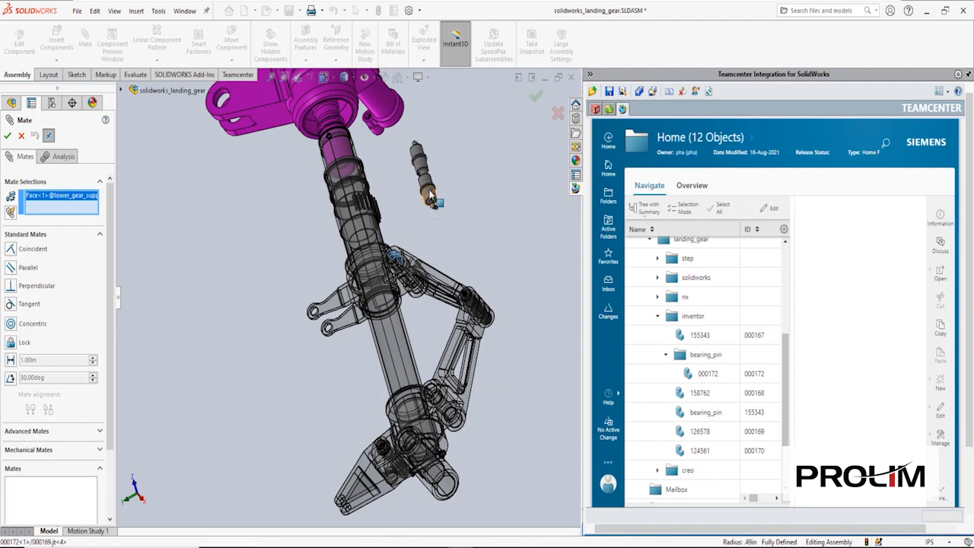
click(429, 192)
right_click(445, 208)
middle_drag(229, 286, 313, 316)
drag(270, 300, 265, 292)
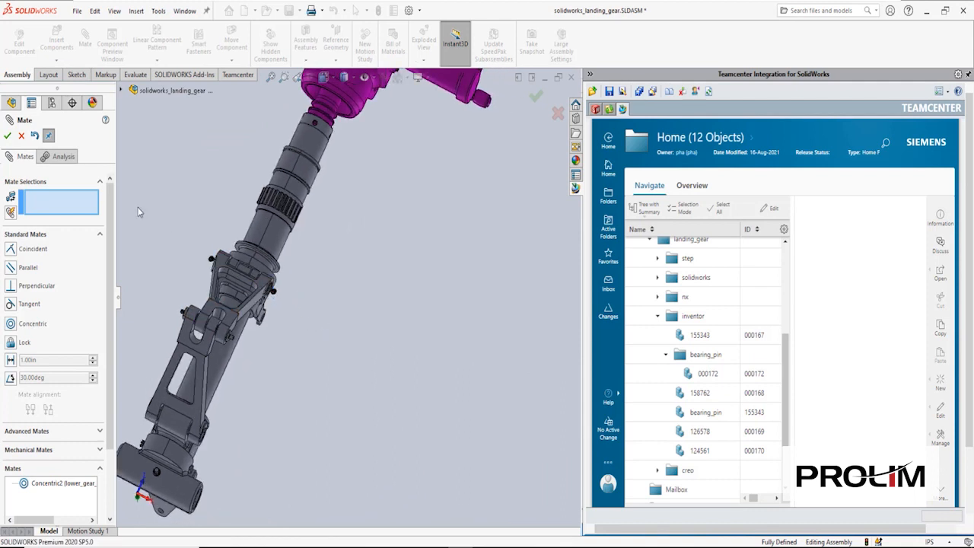
click(8, 137)
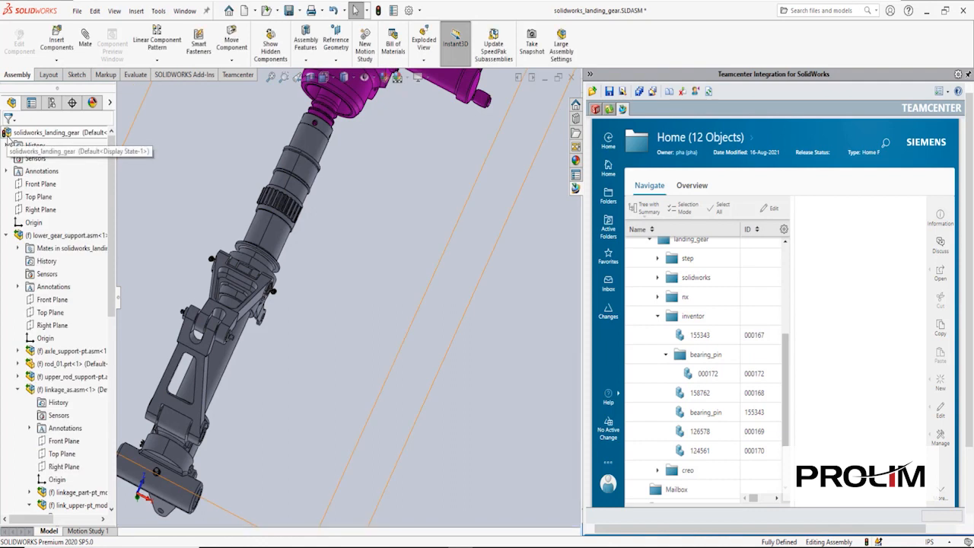
- Expand the assembly's Mates and open the Distance1 mate for editing
click(6, 235)
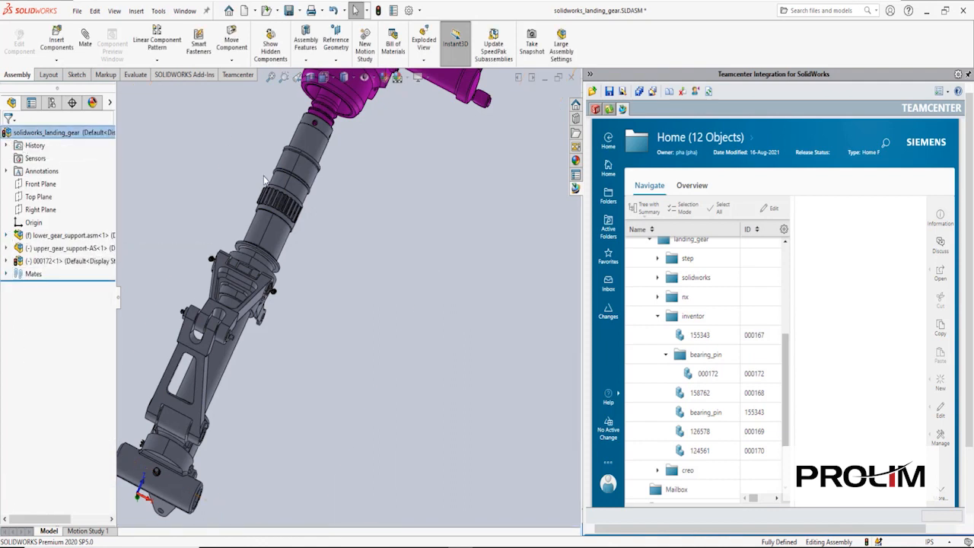
click(19, 277)
click(6, 274)
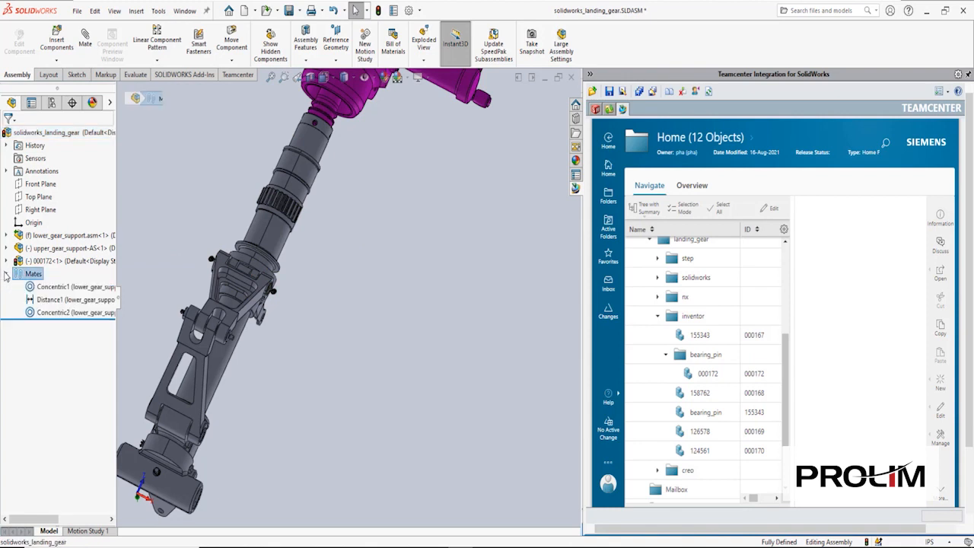
click(51, 305)
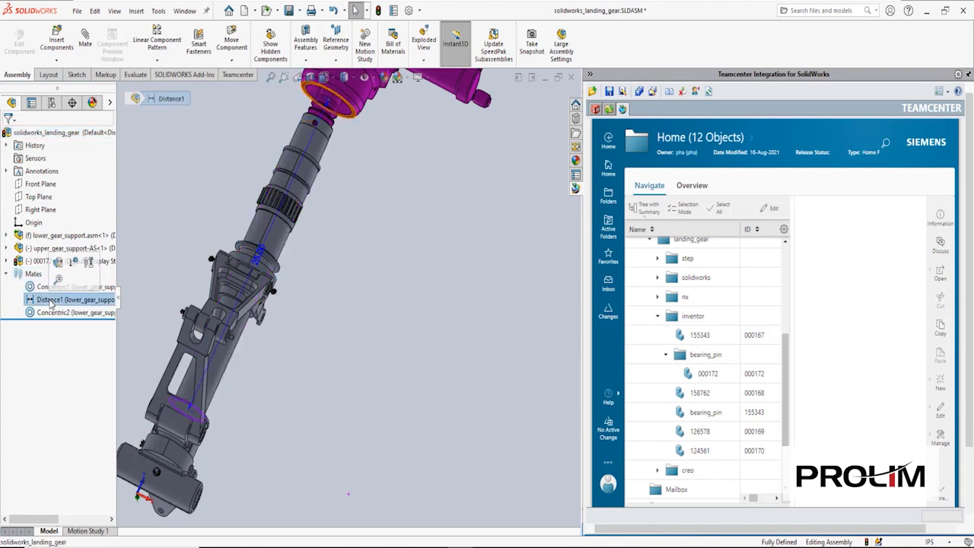
click(61, 266)
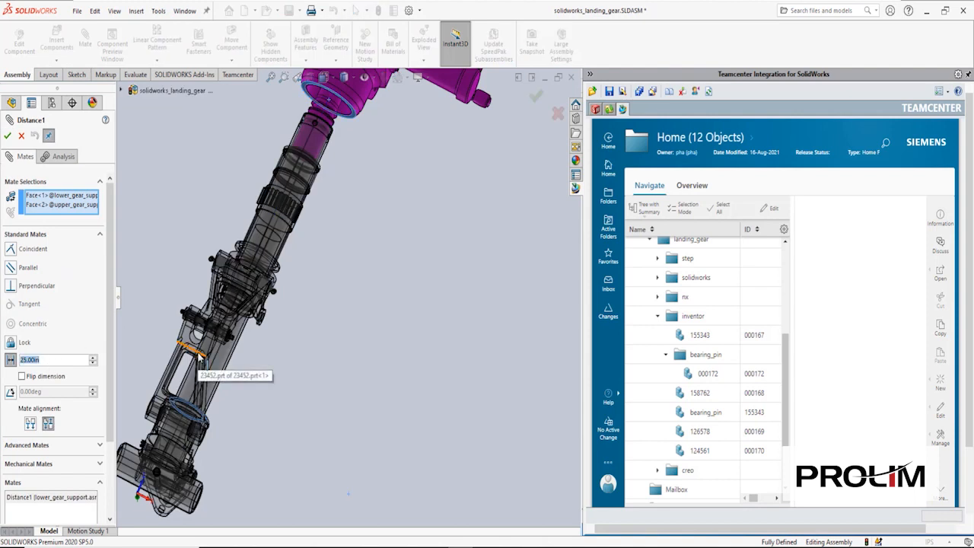
- Set Distance1 to 15 in, accept the mate, and zoom to fit the landing gear
text(10)
key(Return)
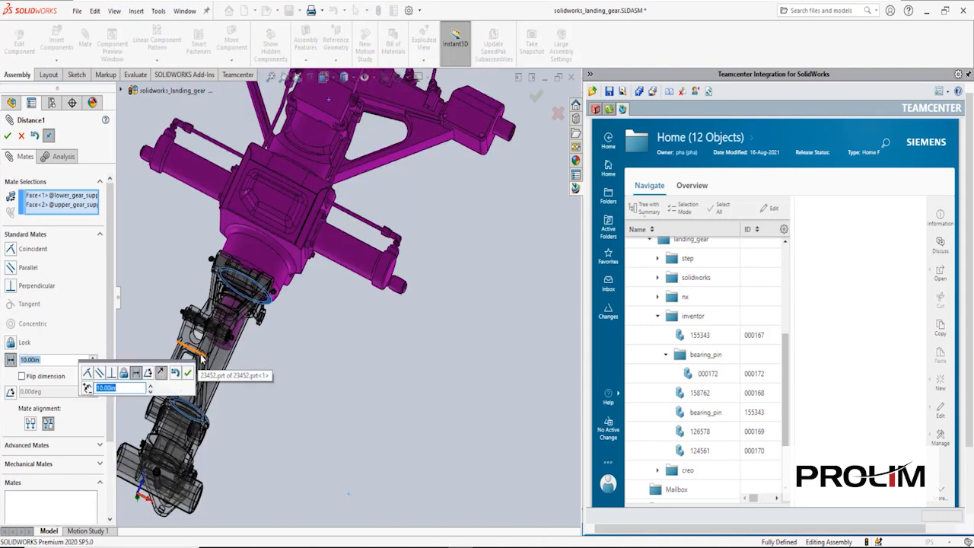
double_click(45, 359)
text(15)
key(BackSpace)
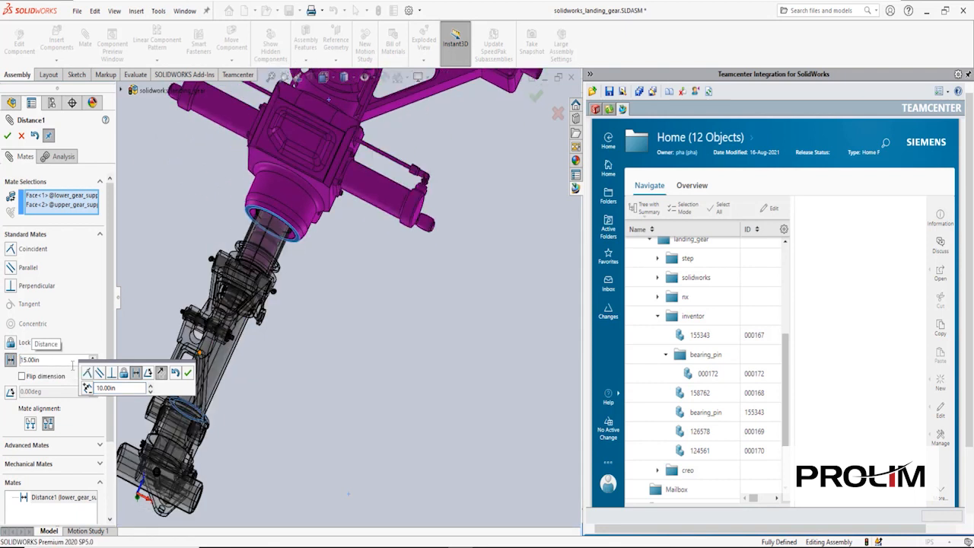
key(Return)
click(7, 135)
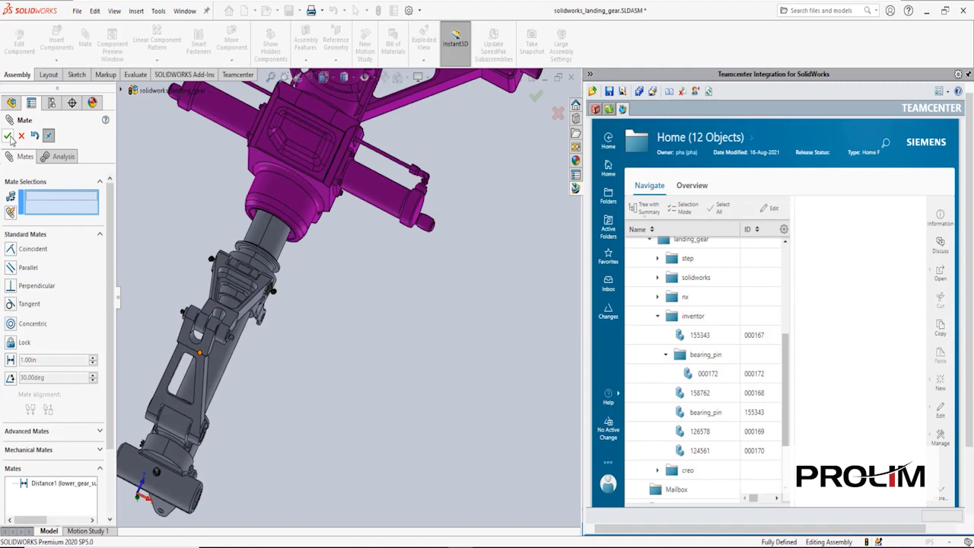
click(7, 135)
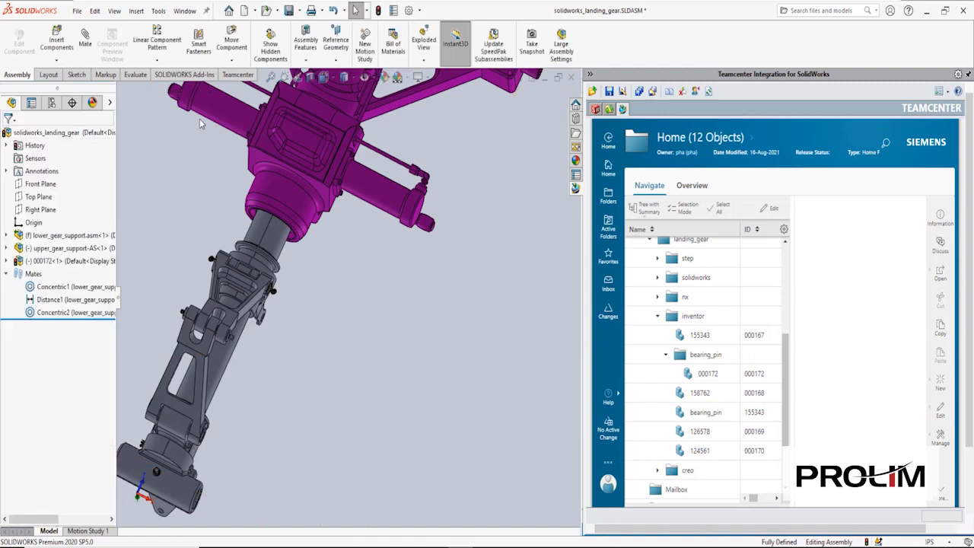
click(272, 77)
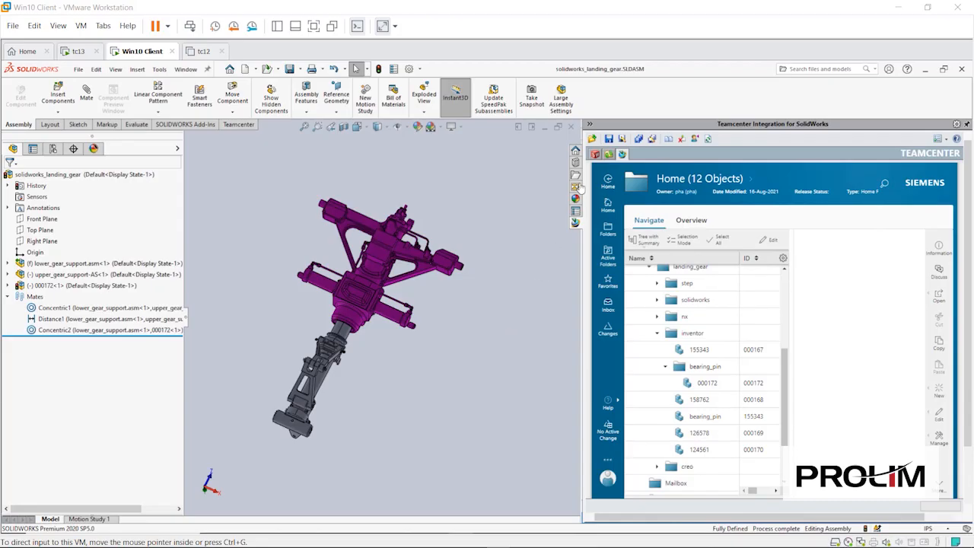
- Save the landing gear assembly to Teamcenter with the top assembly expanded in tree view
click(622, 140)
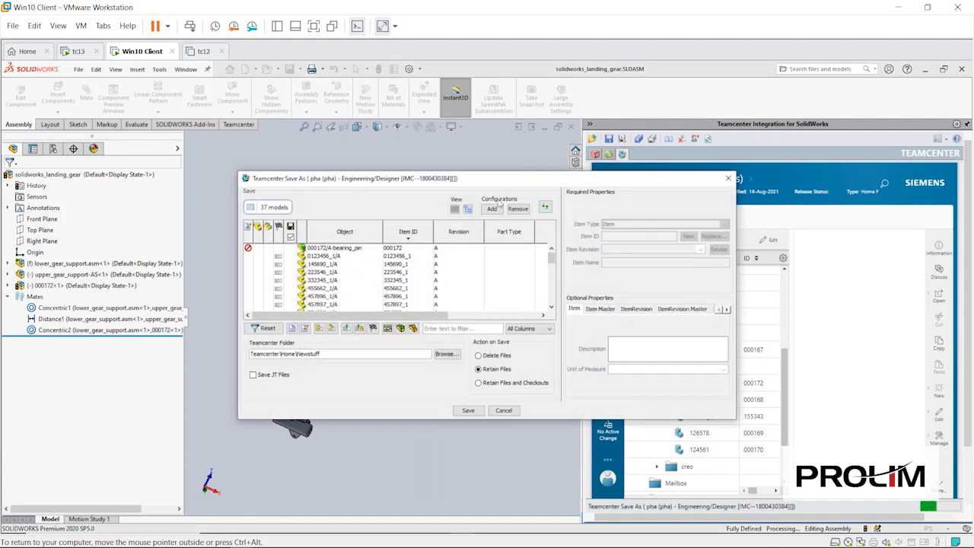
click(468, 212)
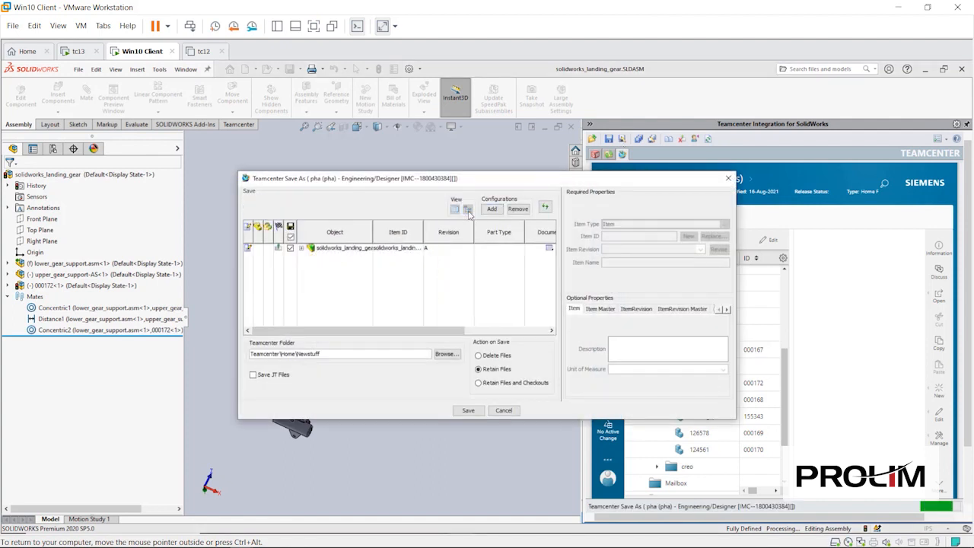
click(301, 248)
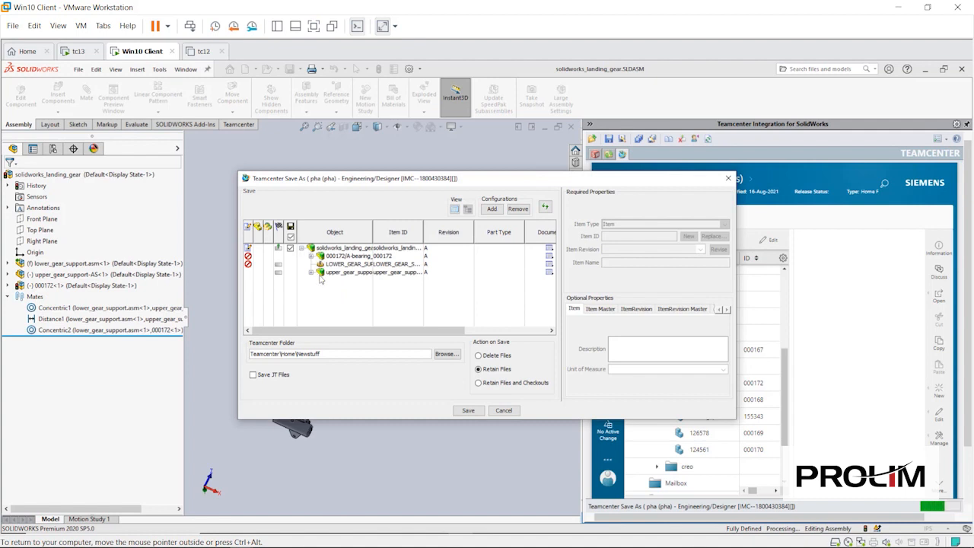
mouse_move(320, 280)
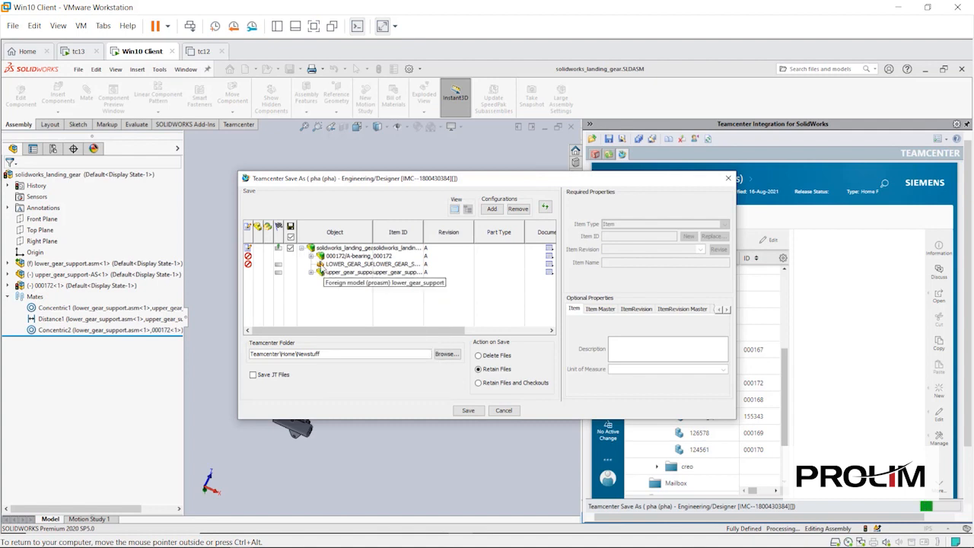
mouse_move(324, 259)
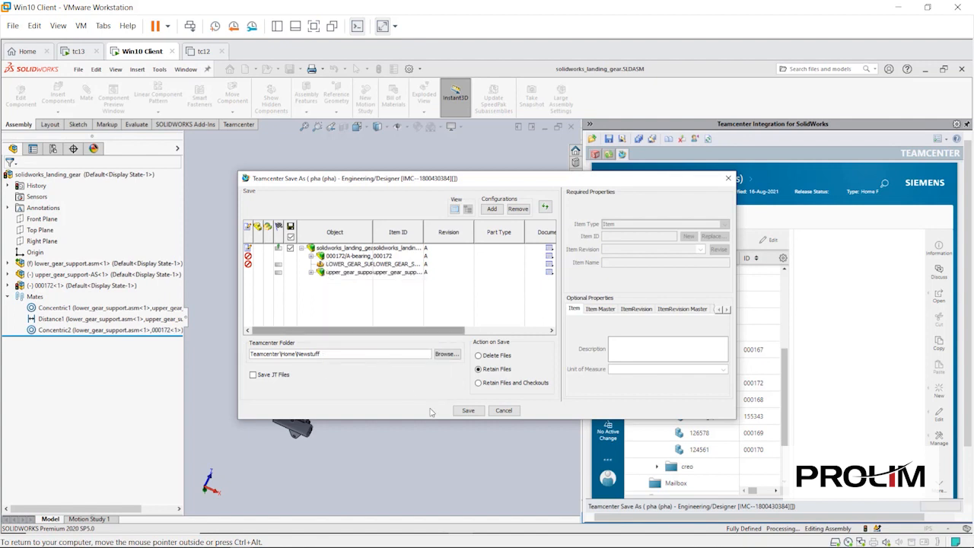
click(469, 411)
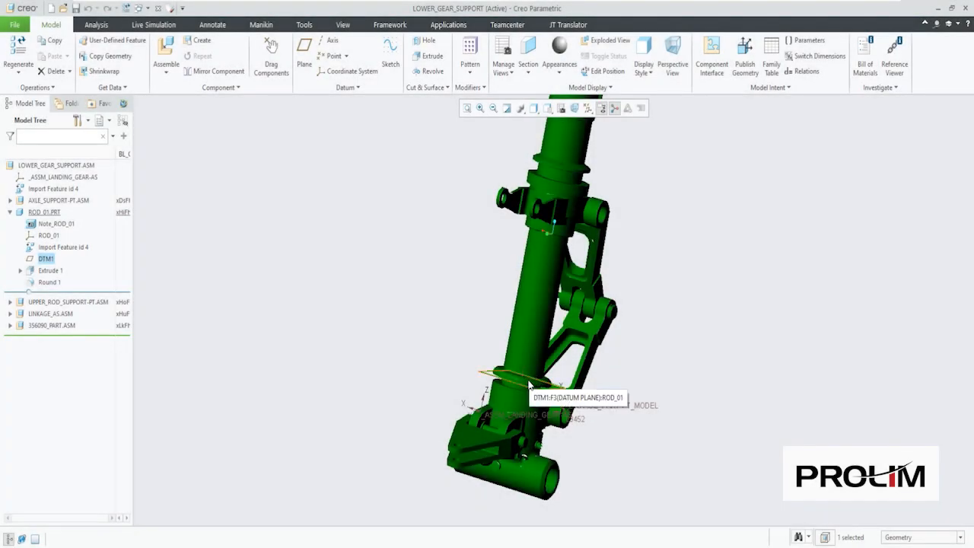
- Check out ROD_01 and redefine its DTM1 datum plane to a 200 offset
click(530, 386)
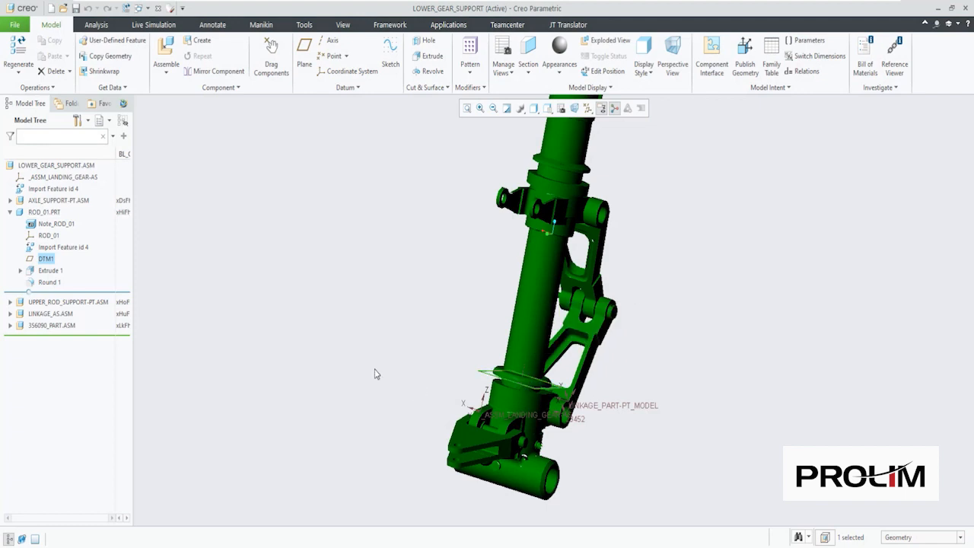
click(53, 262)
click(68, 189)
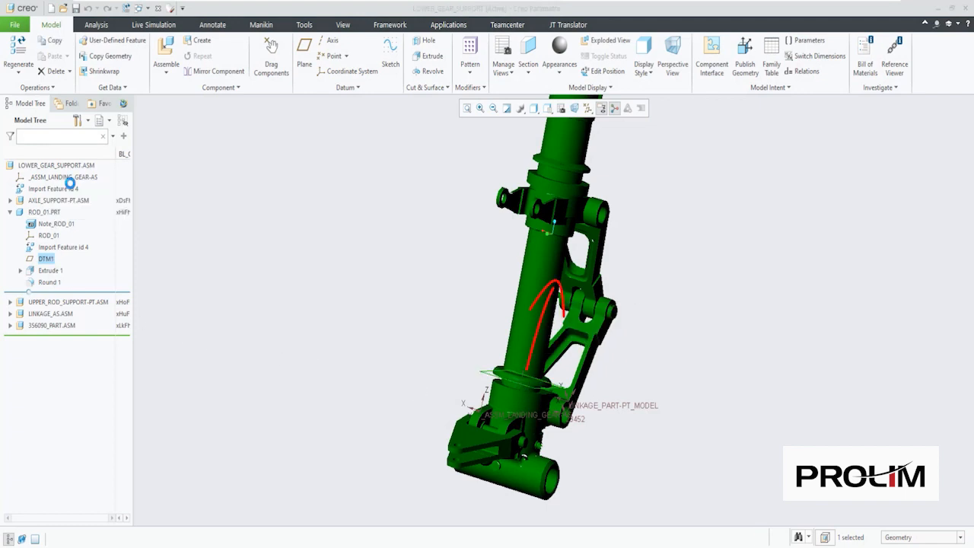
click(554, 307)
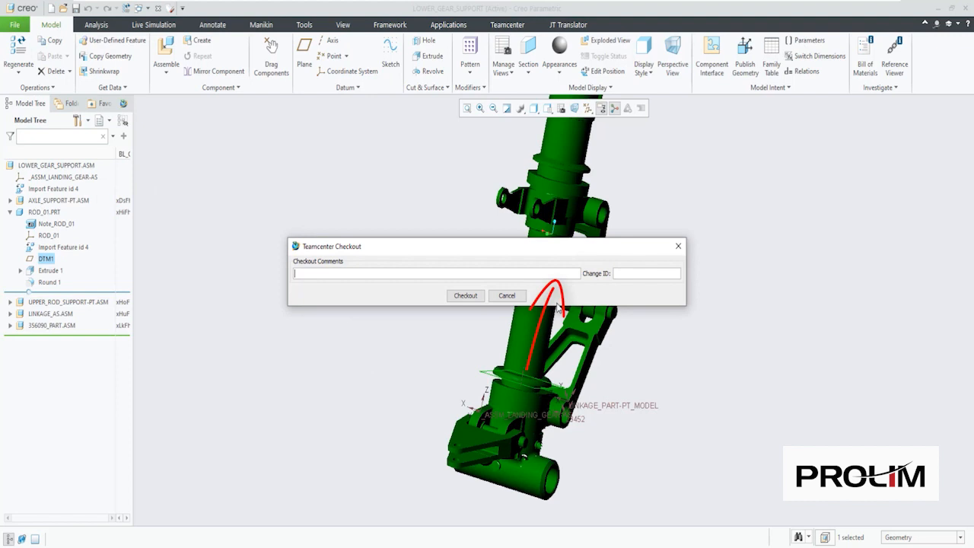
click(465, 295)
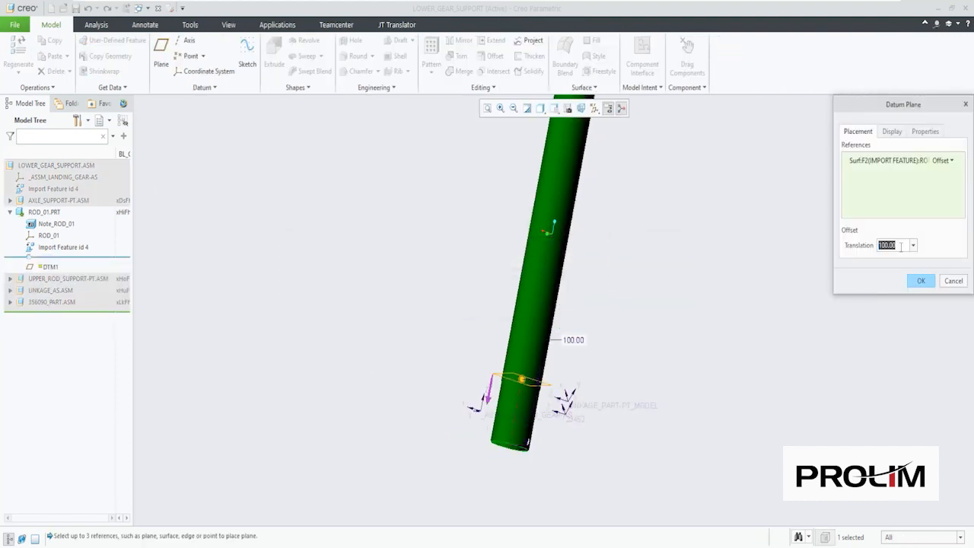
text(200)
key(Return)
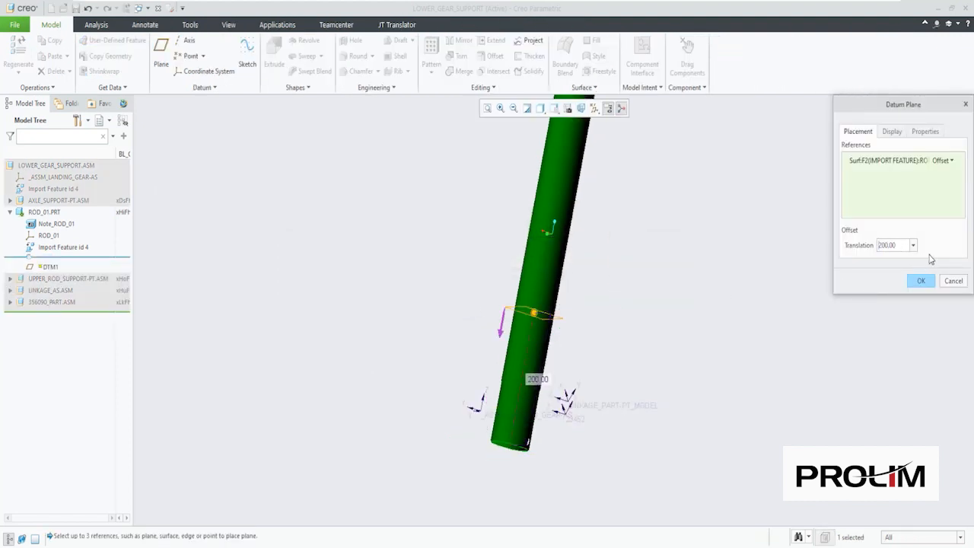
click(921, 282)
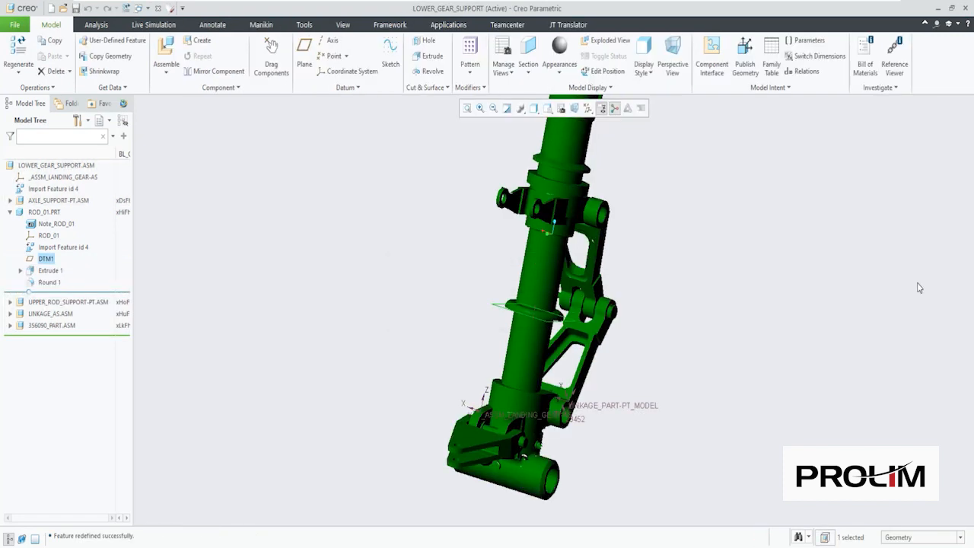
- Check out ROD_01/A and save the edited rod to Teamcenter
click(500, 29)
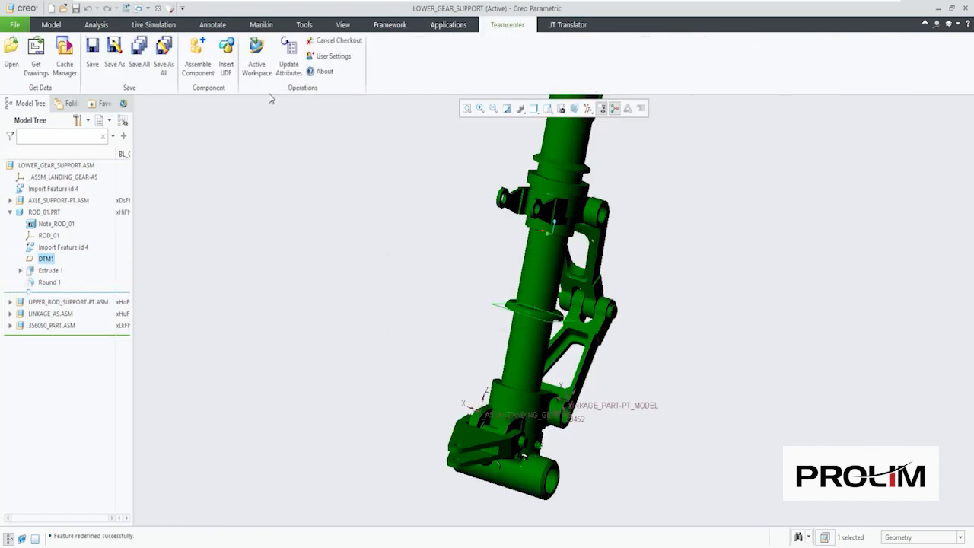
click(91, 48)
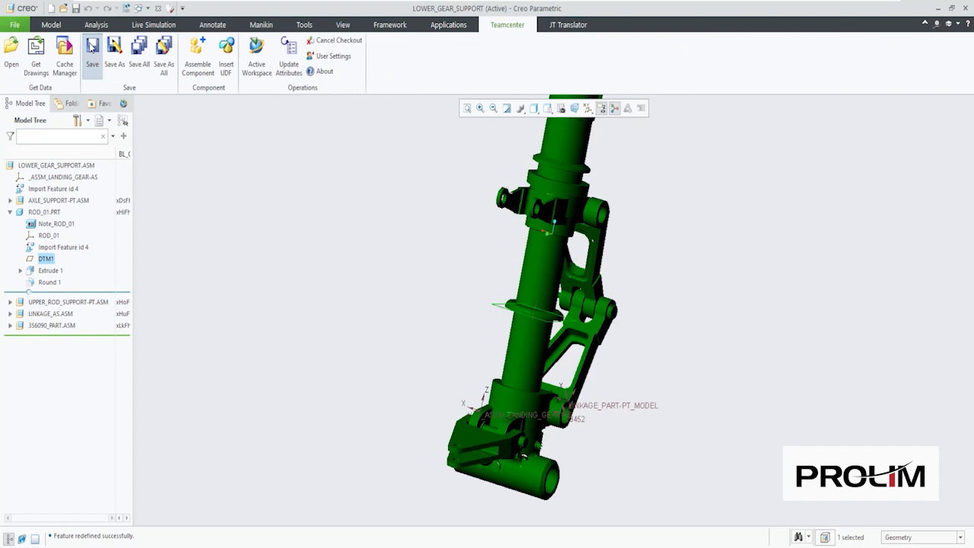
click(284, 174)
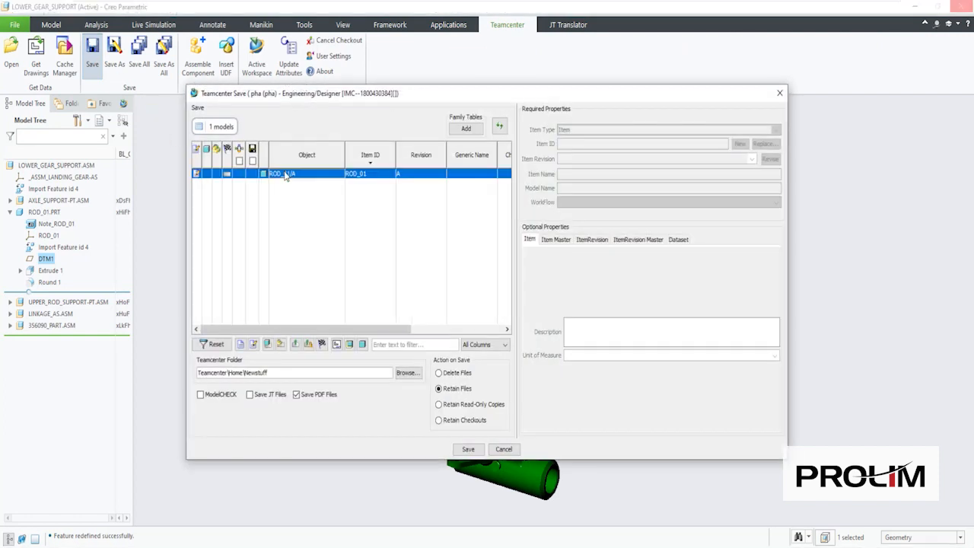
right_click(283, 174)
click(295, 179)
click(465, 296)
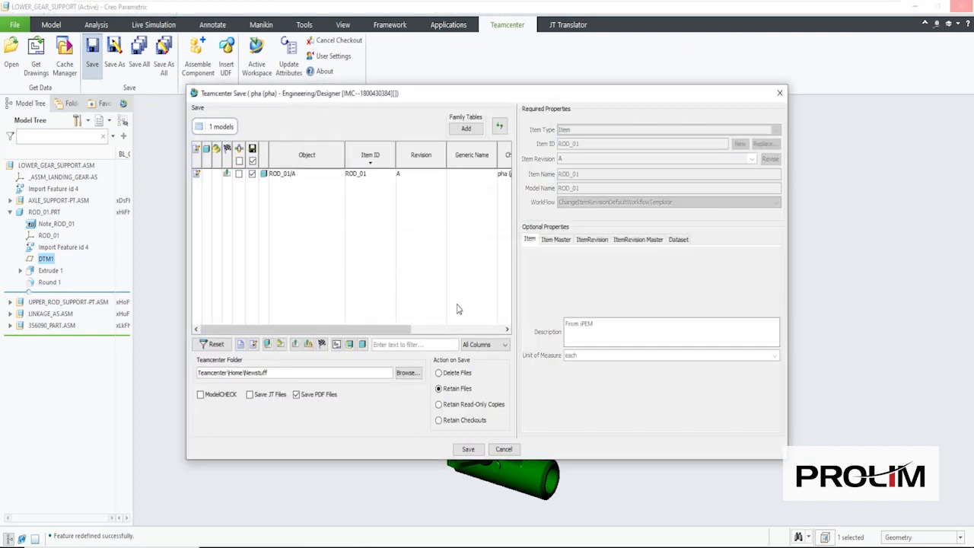
click(467, 449)
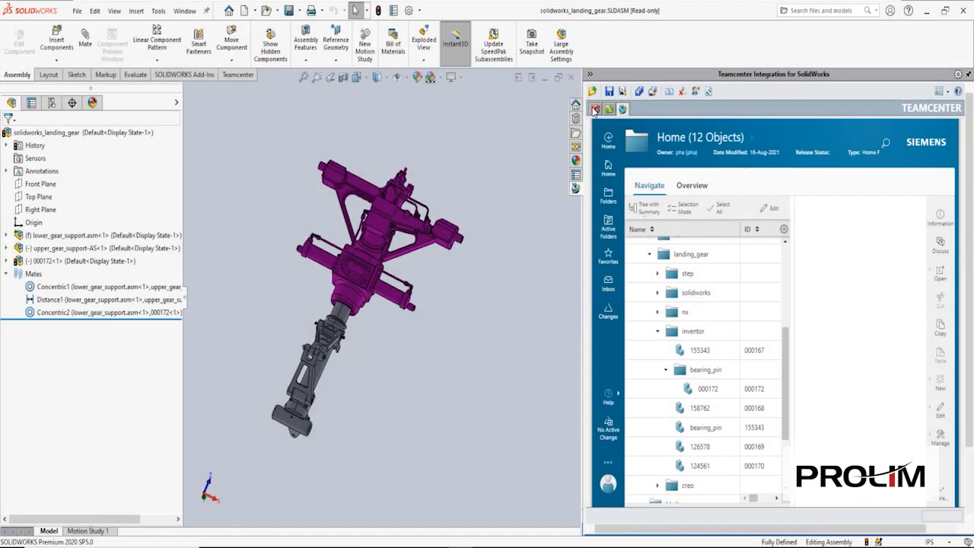
- Update the out-of-date ROD_01/A models from Teamcenter through the Update Models dialog
click(595, 110)
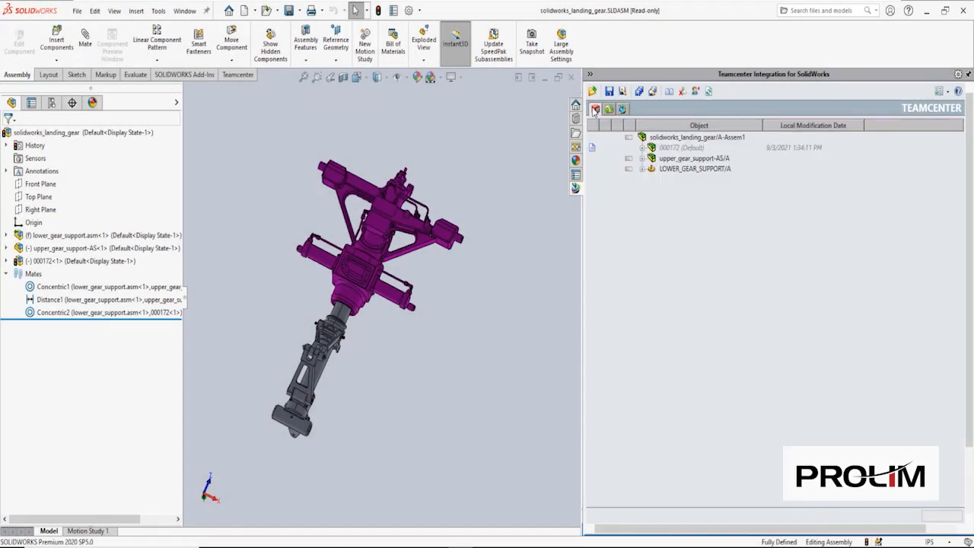
click(709, 93)
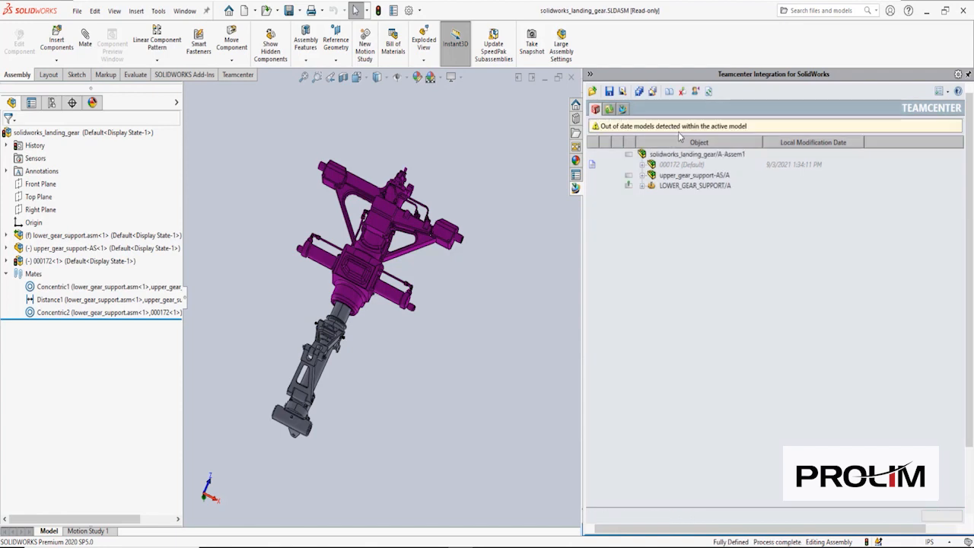
click(681, 127)
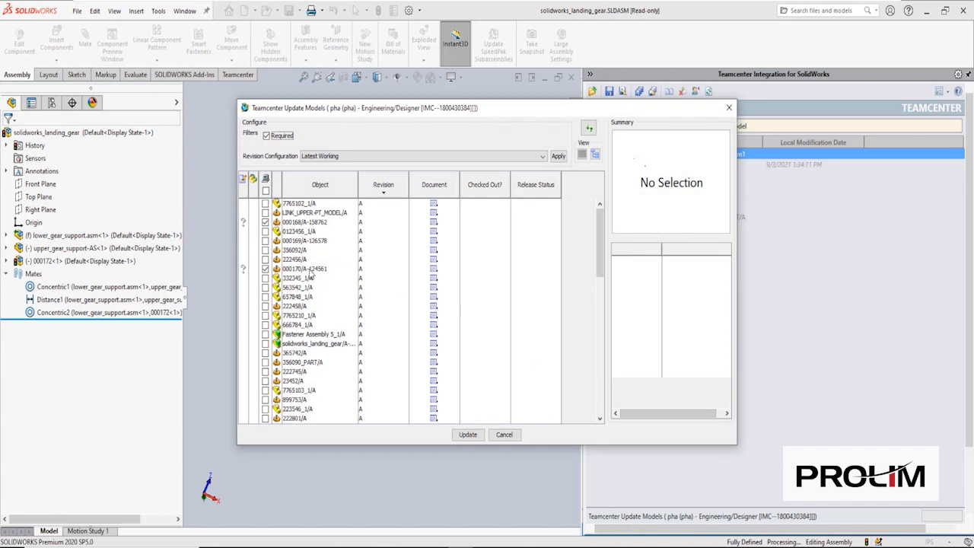
click(467, 434)
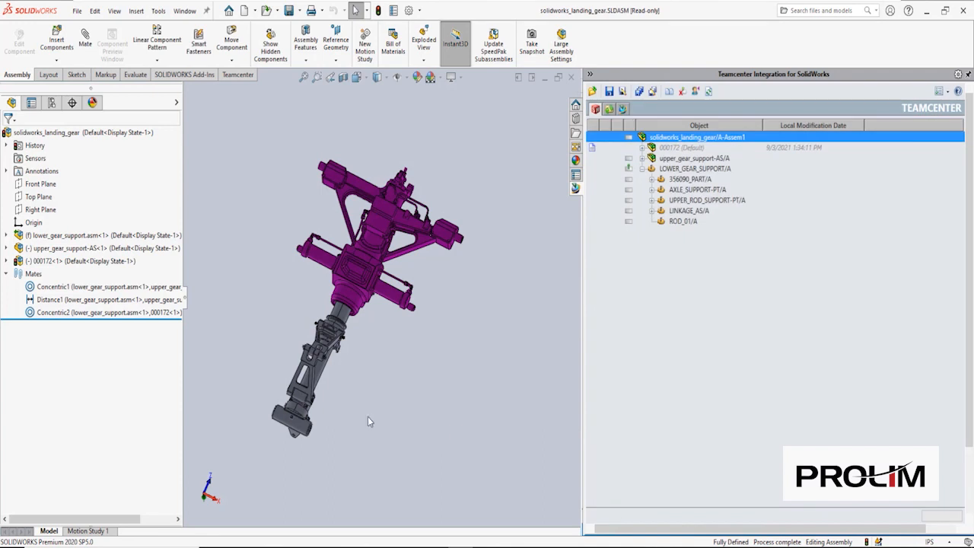
- Run Update Model on rod_01.prt under lower_gear_support
click(316, 329)
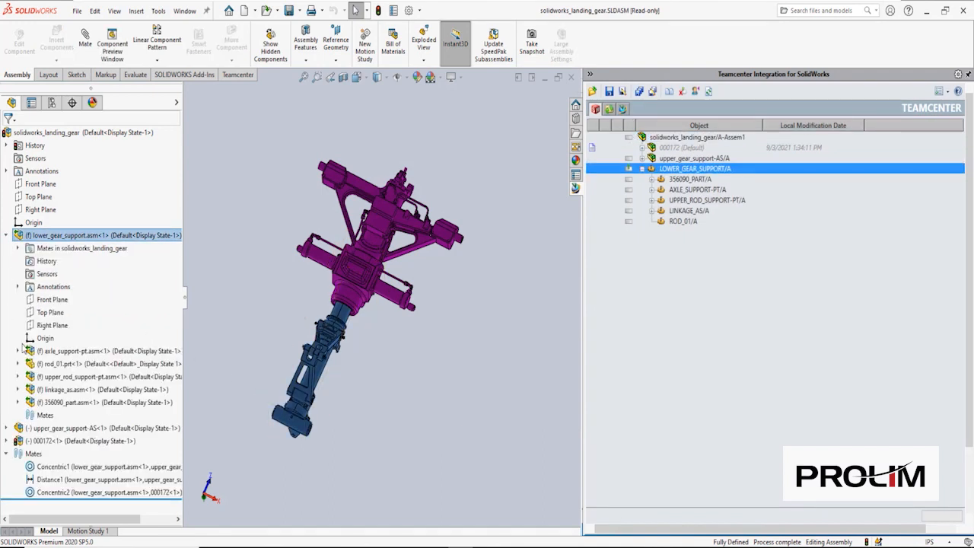
click(38, 364)
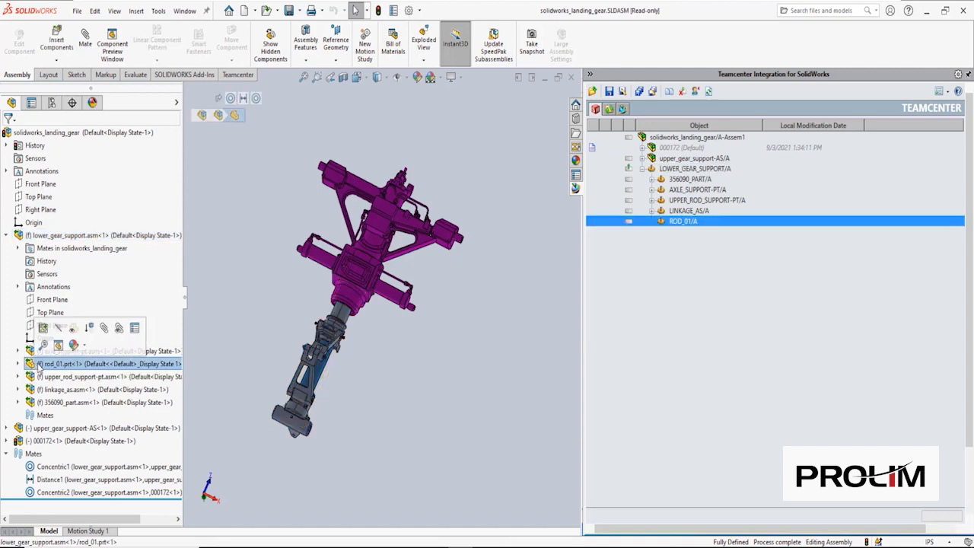
right_click(38, 365)
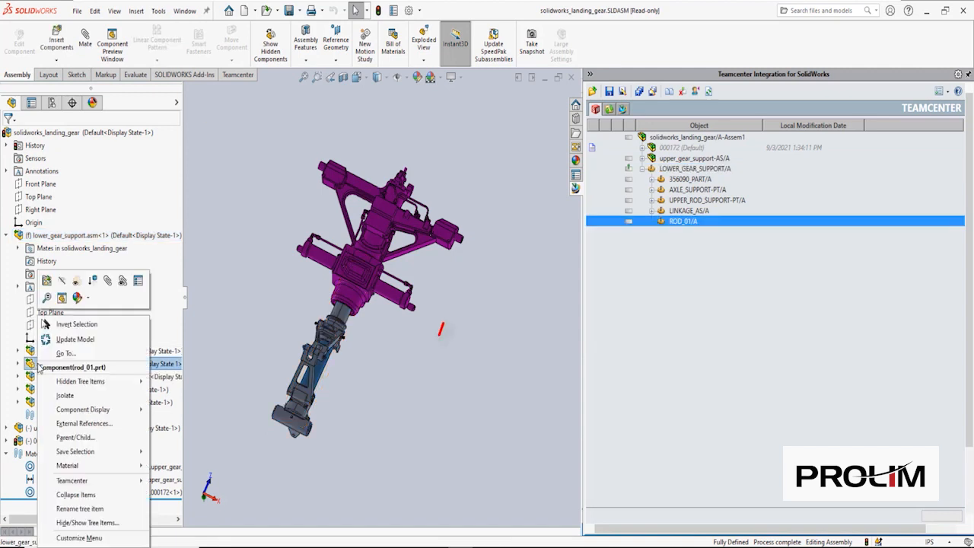
click(76, 339)
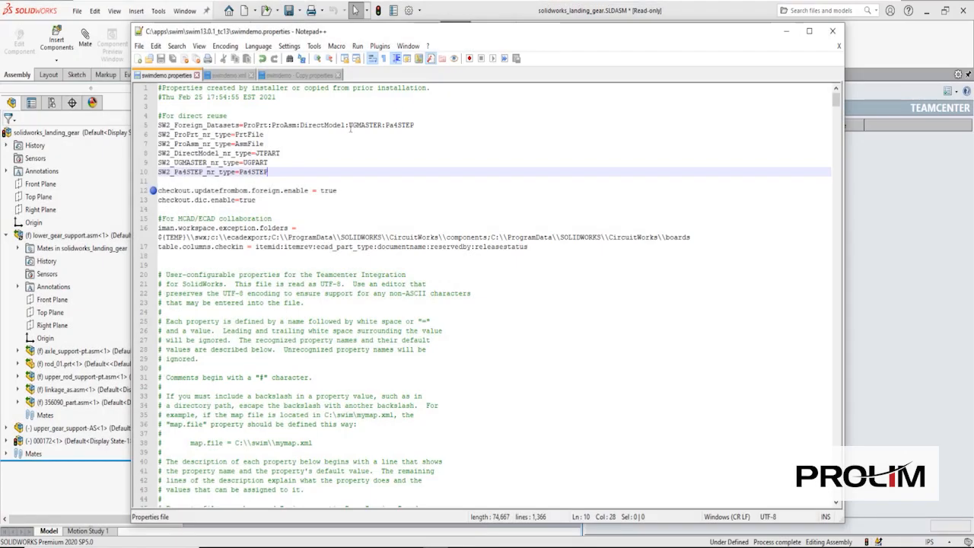
- Highlight the SW2 dataset types, nr_type lines and checkout.updatefrombom.foreign.enable in swimdemo.properties
drag(349, 125, 414, 126)
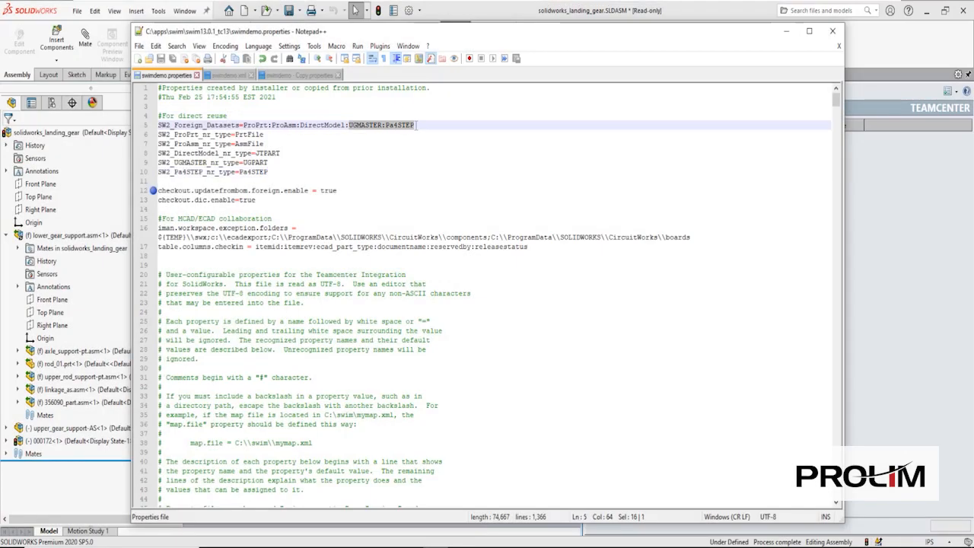
drag(271, 181, 174, 162)
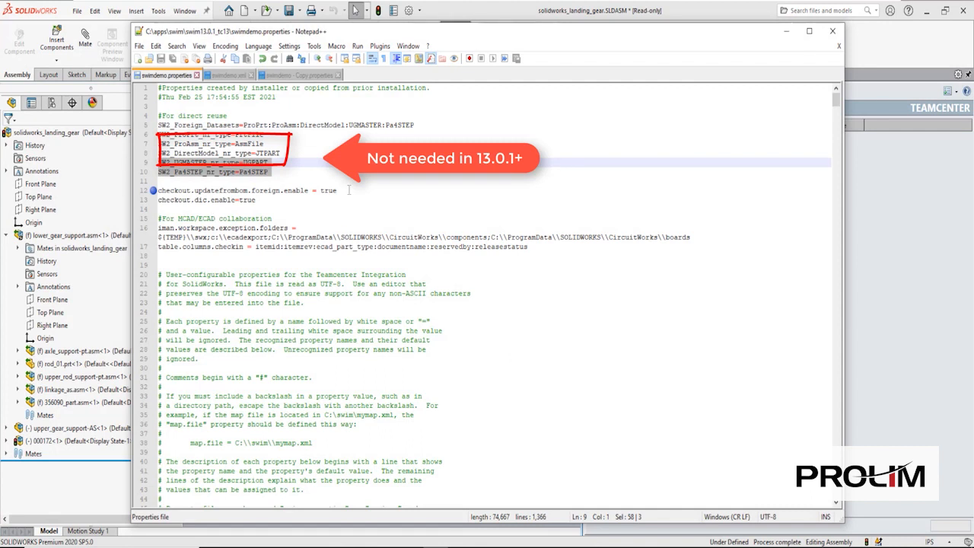
drag(349, 191, 159, 191)
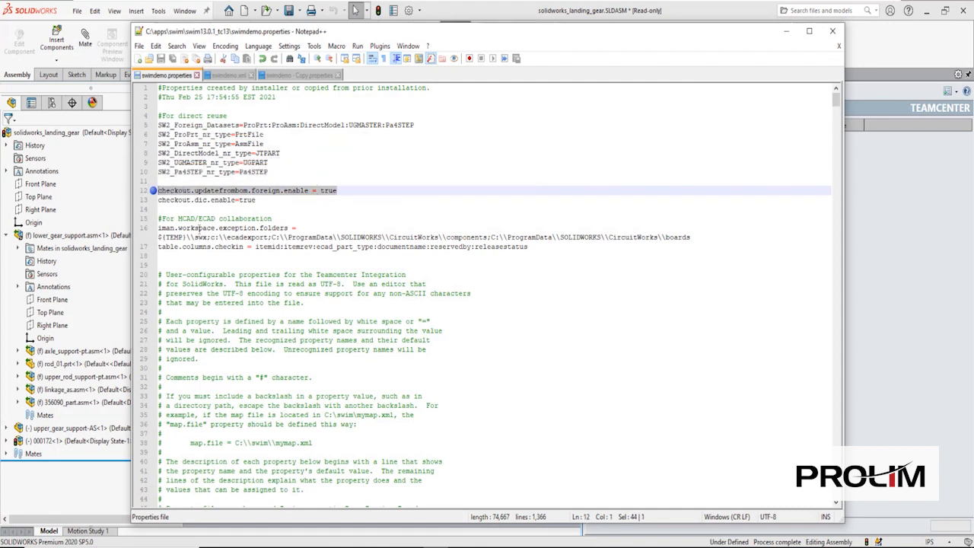
- Highlight the direct-reuse bom_line entries in swimdemo.xml, then minimize Notepad++
click(230, 75)
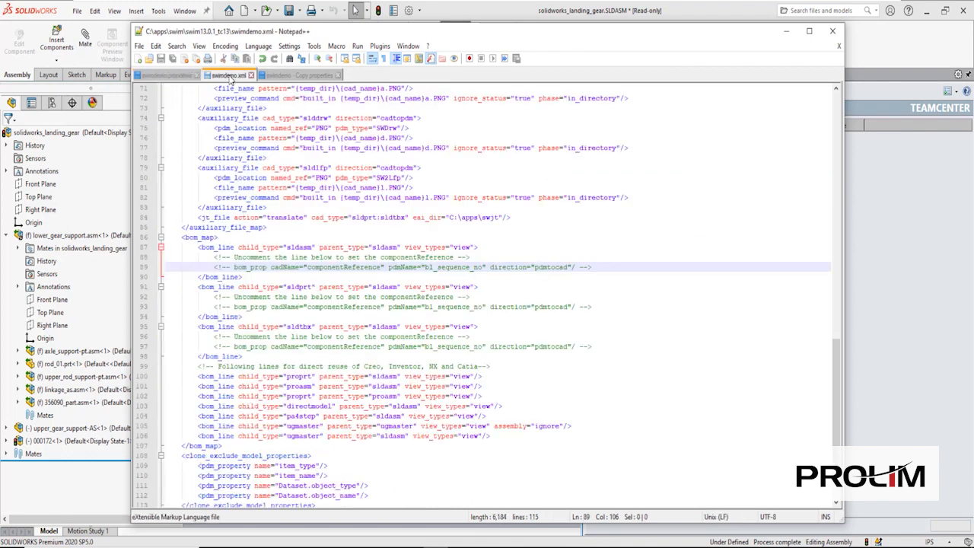
mouse_move(188, 416)
mouse_down()
mouse_move(487, 436)
mouse_move(489, 444)
mouse_move(561, 427)
mouse_up()
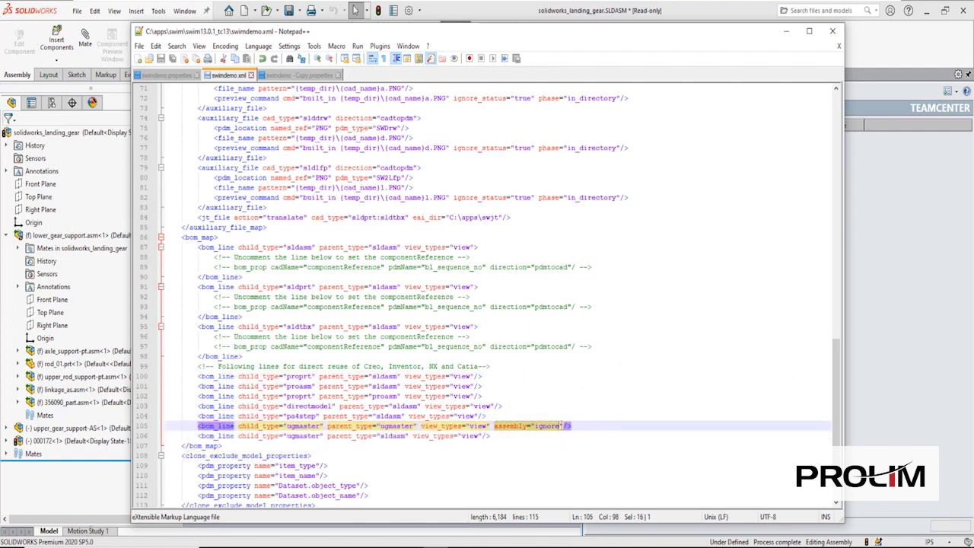
click(787, 31)
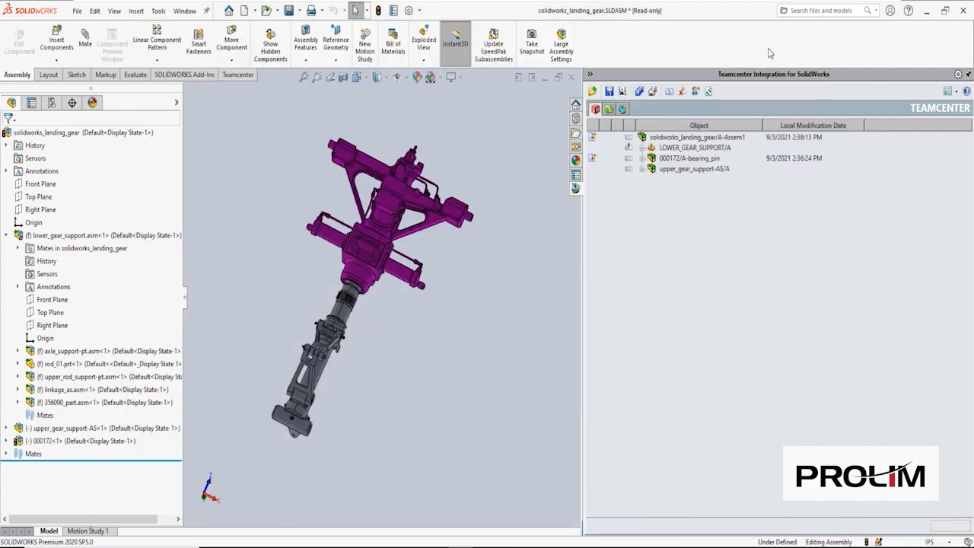
- Send axle-PT from the landing_gear step folder to SOLIDWORKS for insertion
click(624, 109)
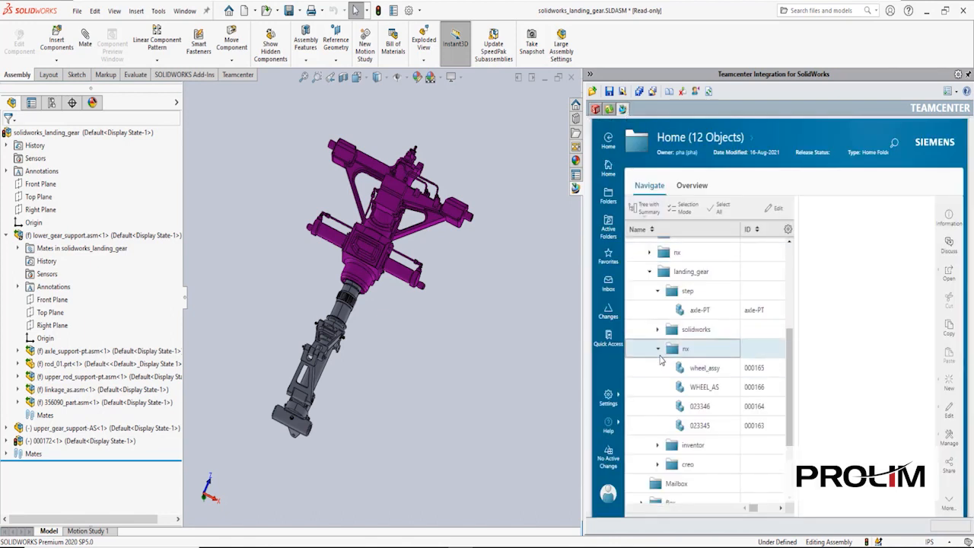
click(659, 349)
click(701, 322)
drag(702, 322, 599, 268)
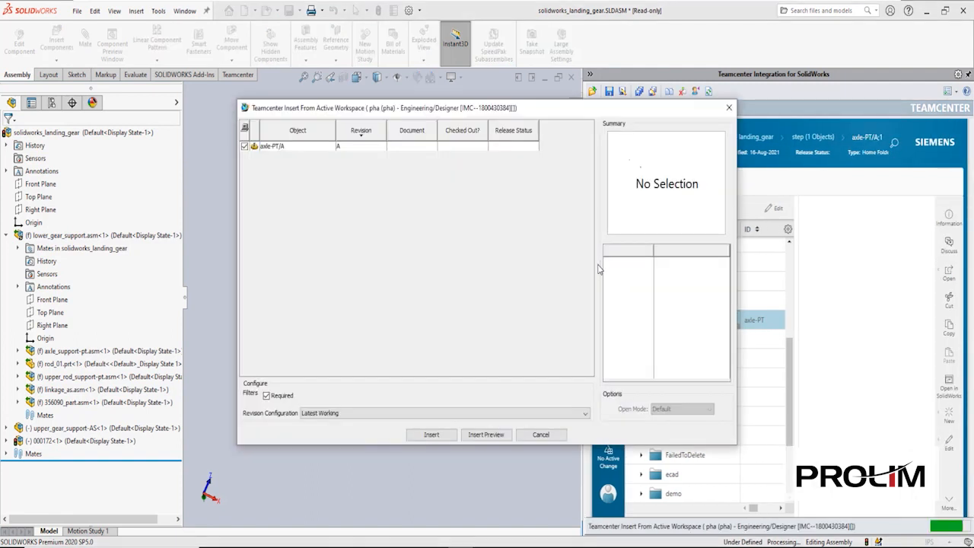
click(438, 435)
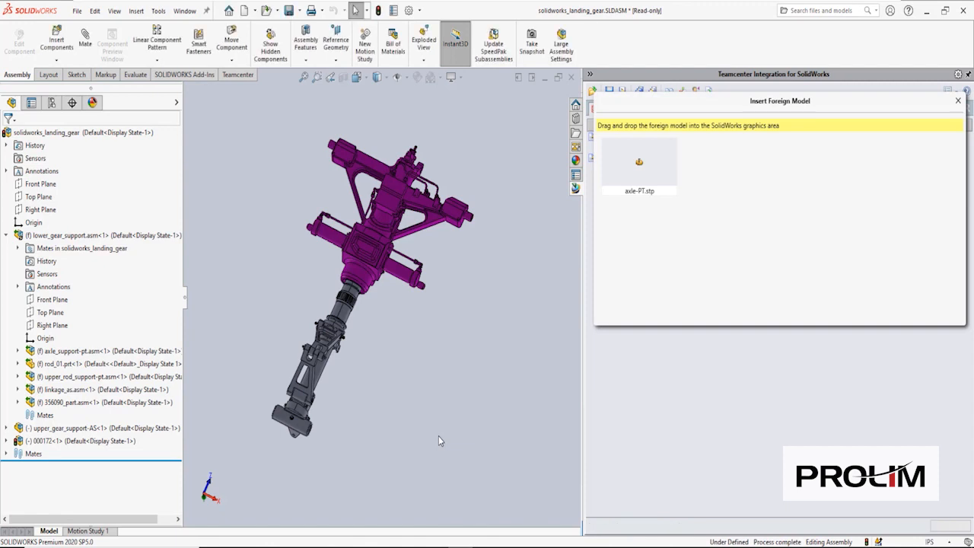
- Place axle-PT.stp in the assembly and dismiss the What's Wrong report
drag(613, 167, 615, 194)
drag(517, 311, 517, 311)
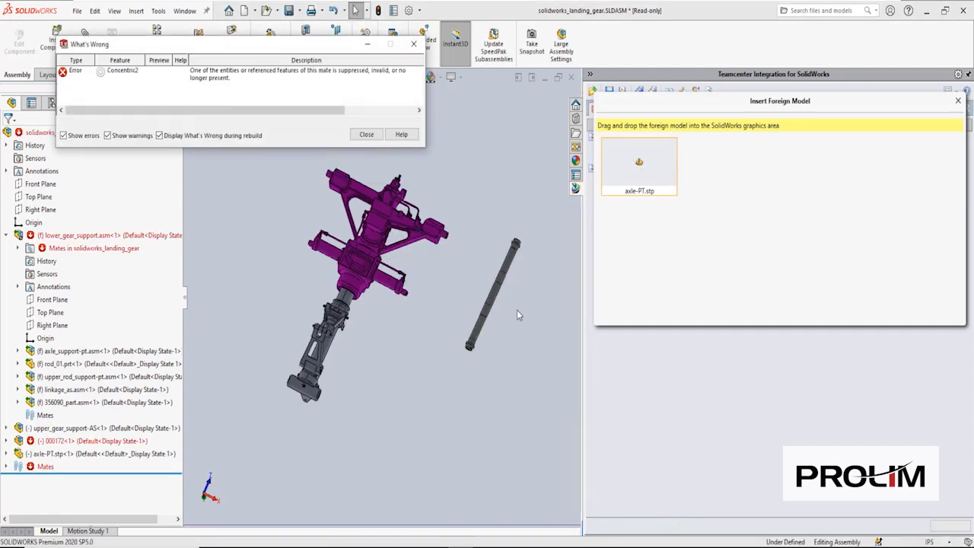
click(366, 135)
click(87, 40)
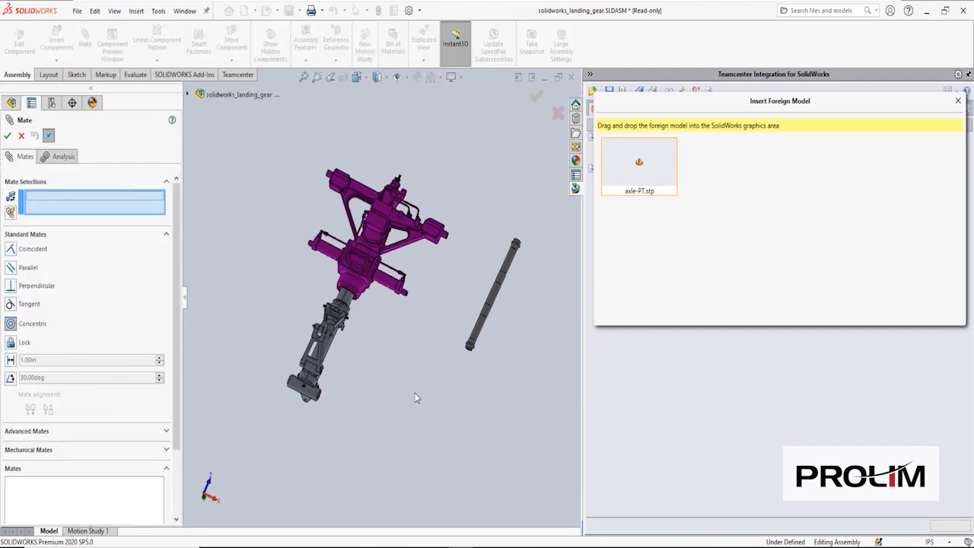
- Mate axle-PT concentric with the support hole (Concentric3) and close the Insert Foreign Model window
scroll(415, 395, down, 3)
click(522, 269)
middle_drag(315, 413, 266, 381)
click(265, 372)
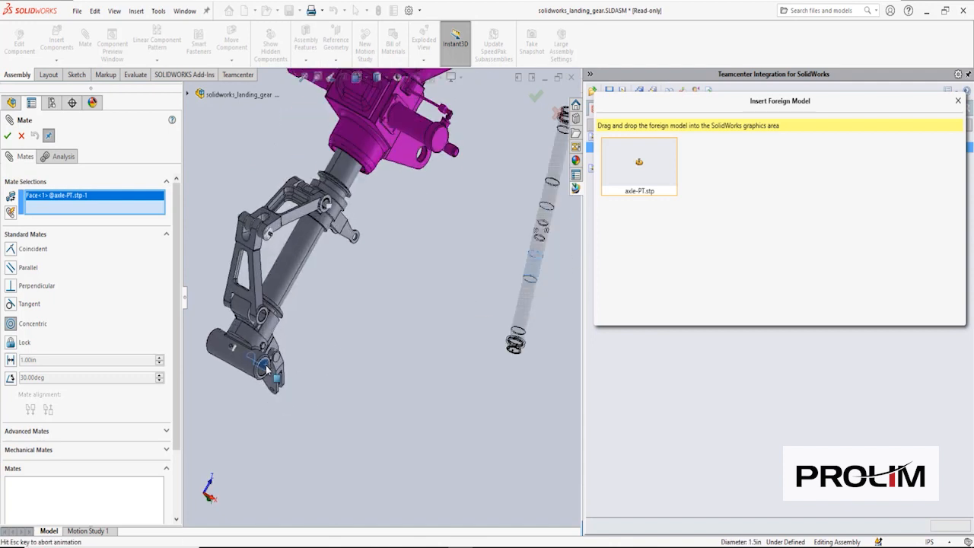
middle_drag(358, 312, 435, 449)
drag(434, 443, 431, 442)
click(431, 445)
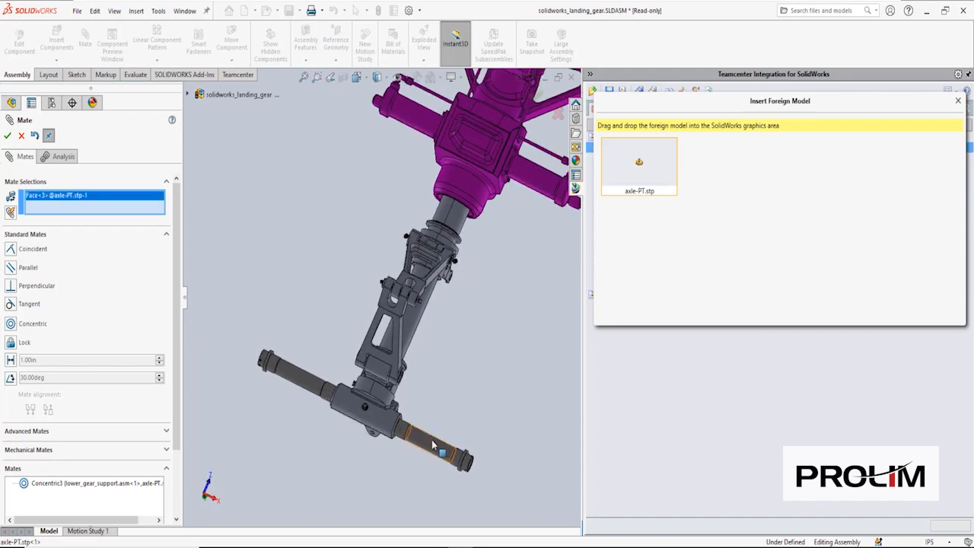
click(8, 135)
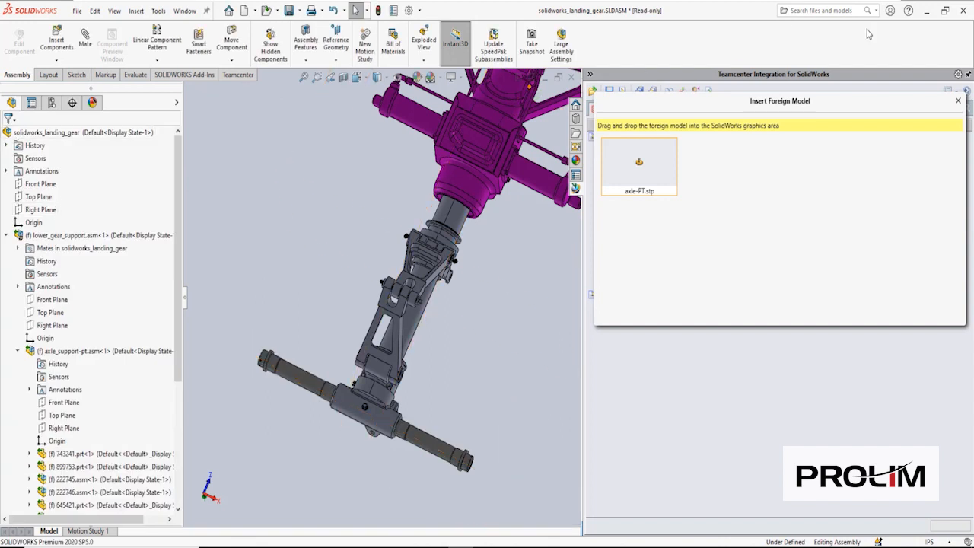
click(959, 100)
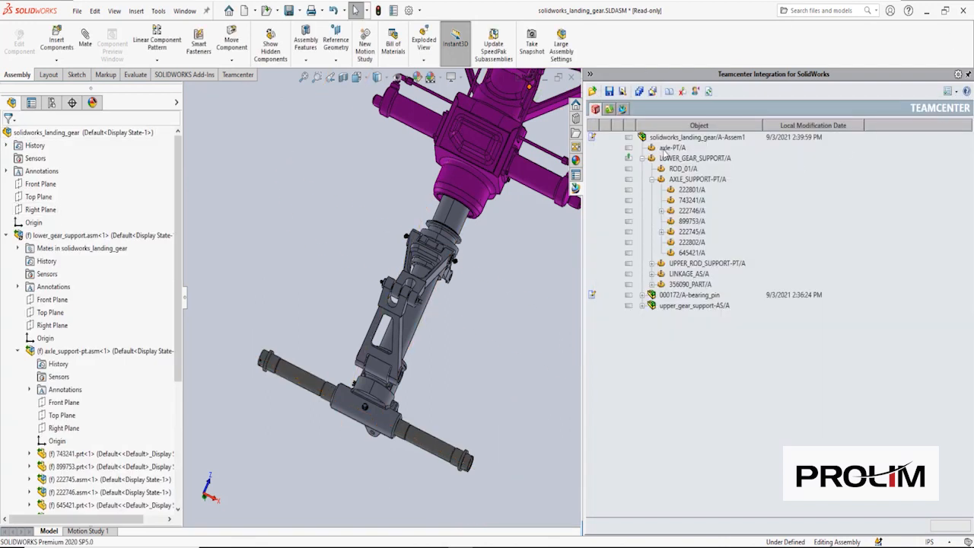
- Insert wheel_assy 000165 from landing_gear > nx with its dependencies via Insert Preview
click(624, 109)
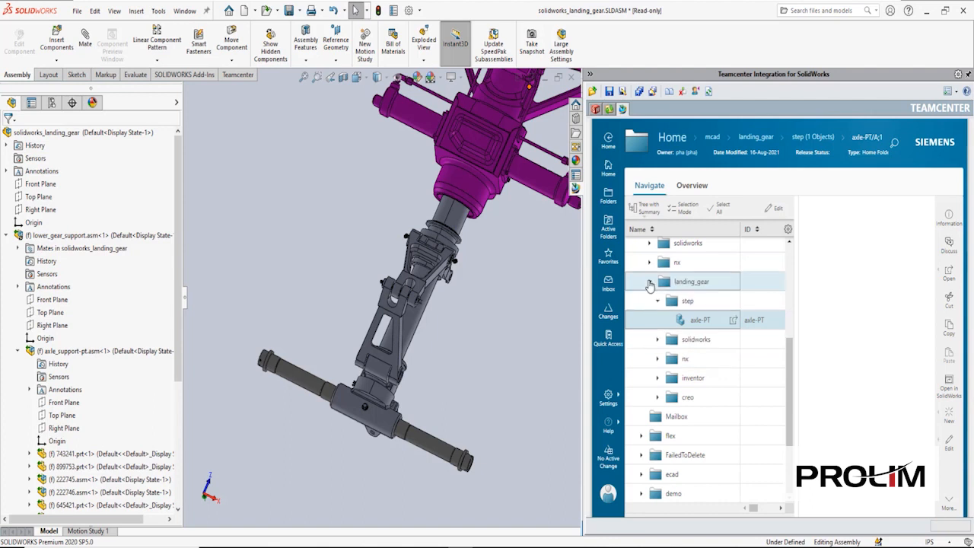
click(658, 361)
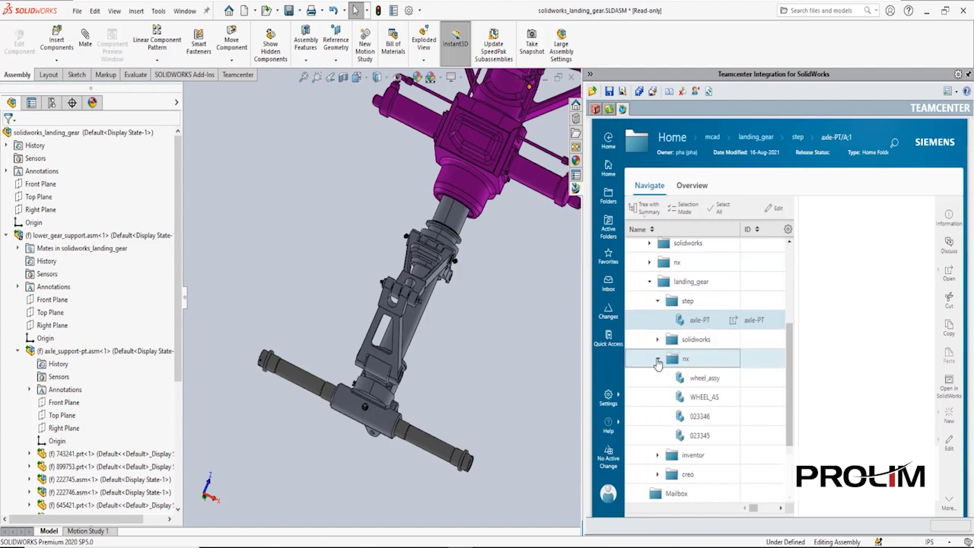
click(708, 378)
drag(715, 383, 616, 268)
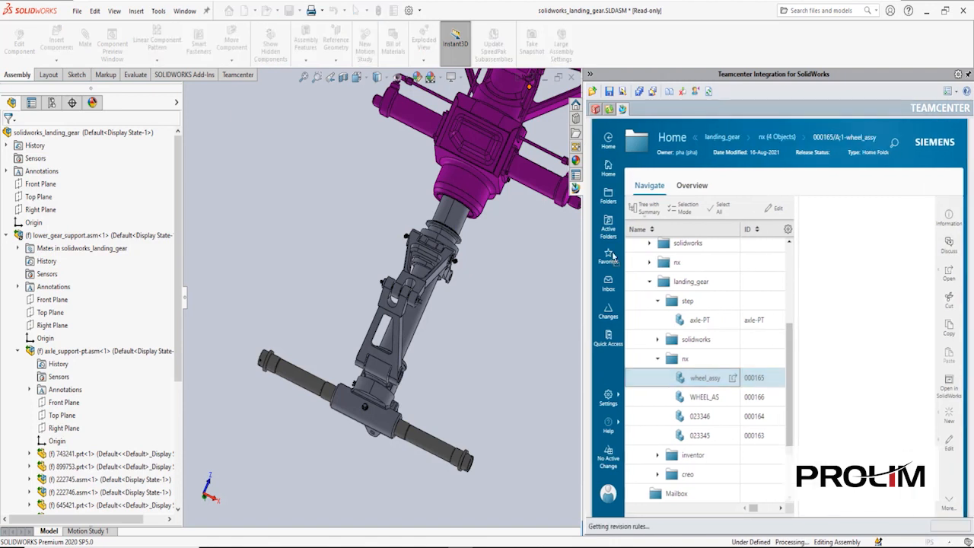
click(294, 147)
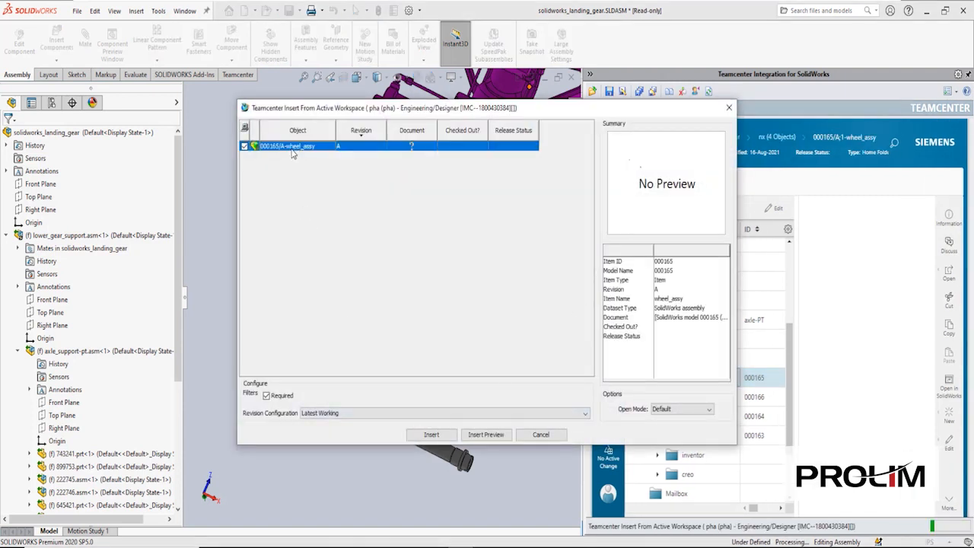
click(487, 435)
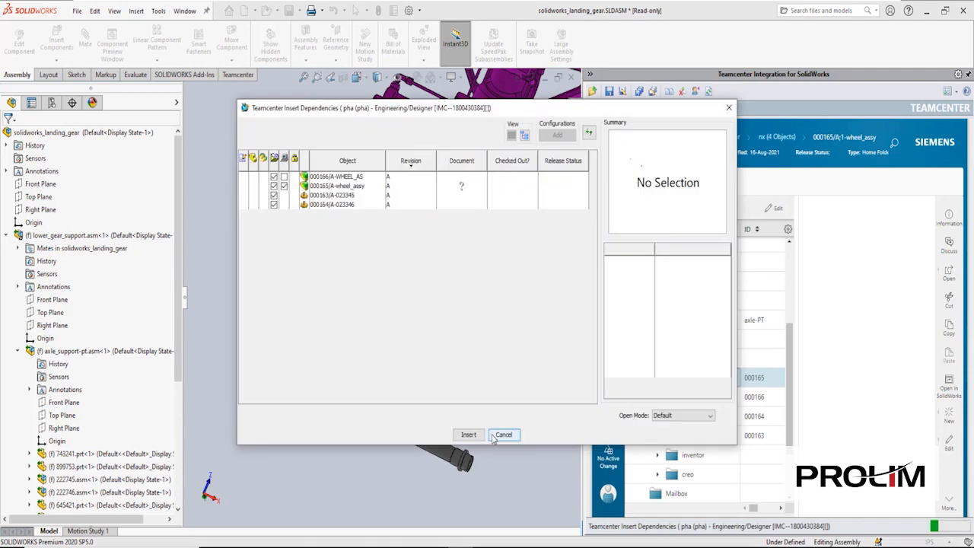
click(333, 204)
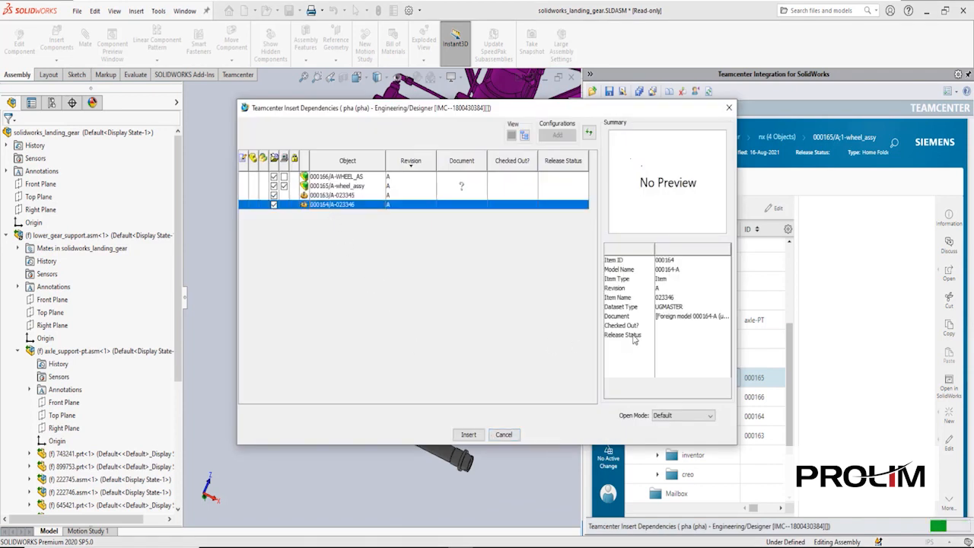
click(468, 435)
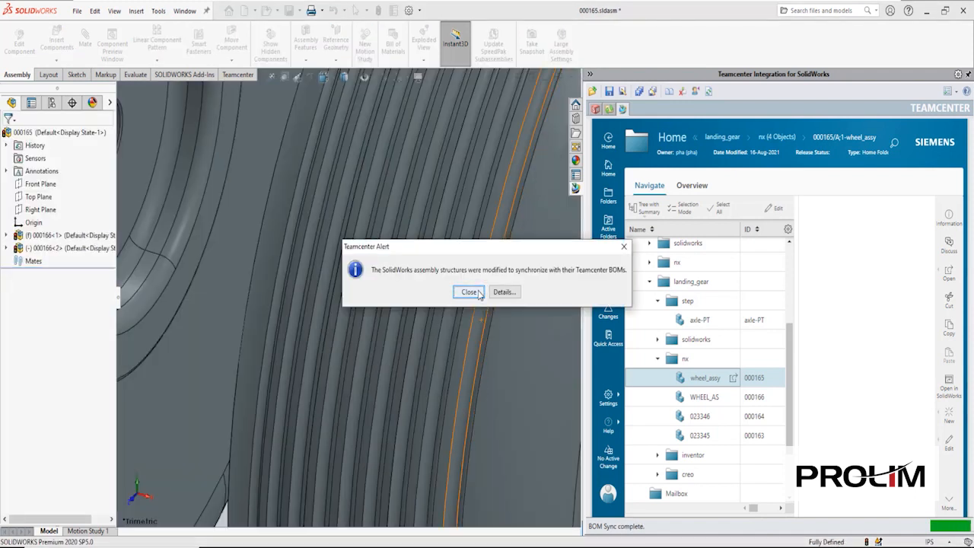
- Dismiss the BOM synchronisation alert and place the 000165 wheel assembly on the axle
click(476, 291)
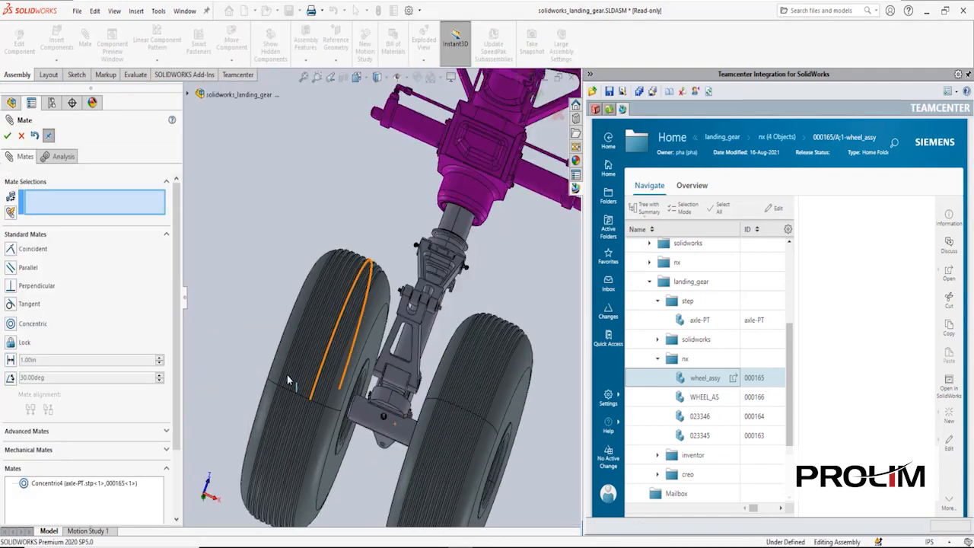
click(285, 375)
click(21, 136)
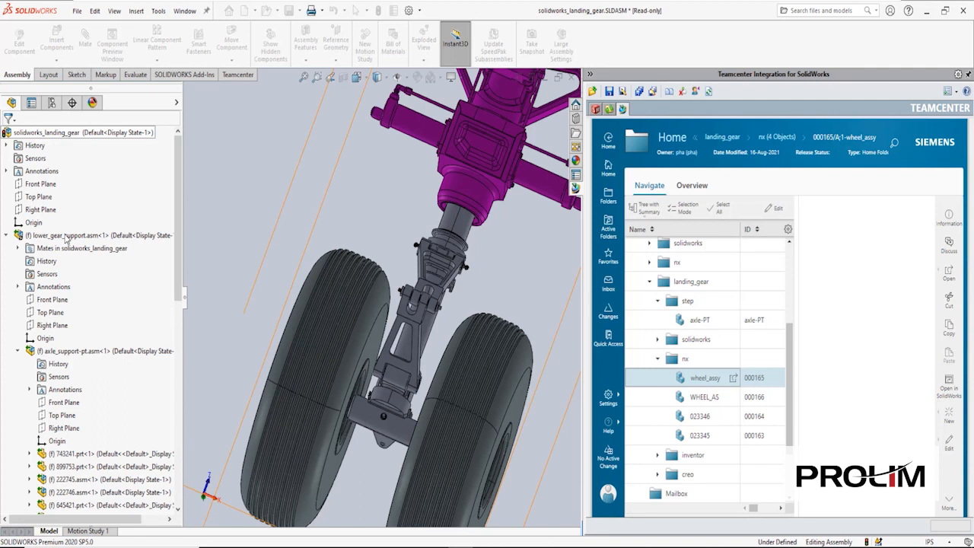
- Collapse the lower_gear_support and 000165 tree branches and start a Teamcenter Save As
click(7, 235)
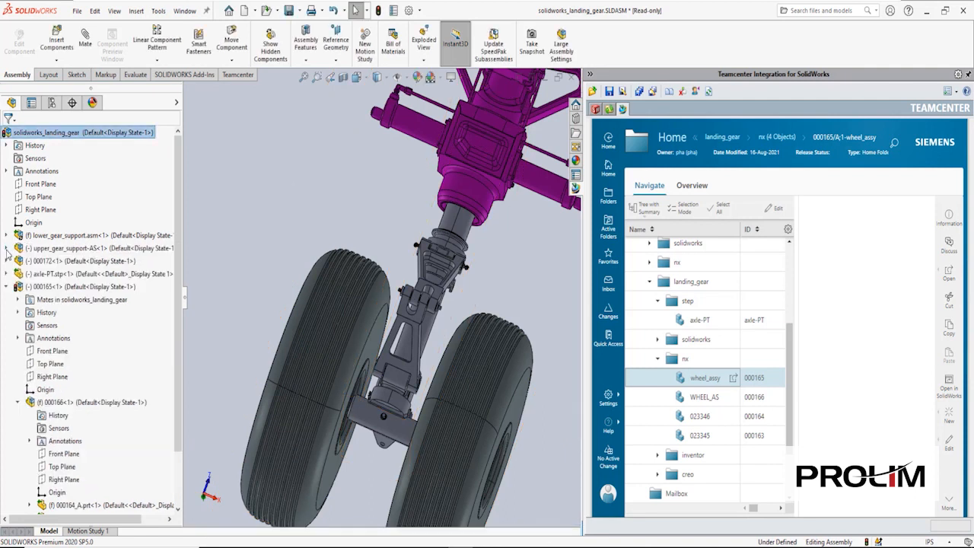
click(6, 286)
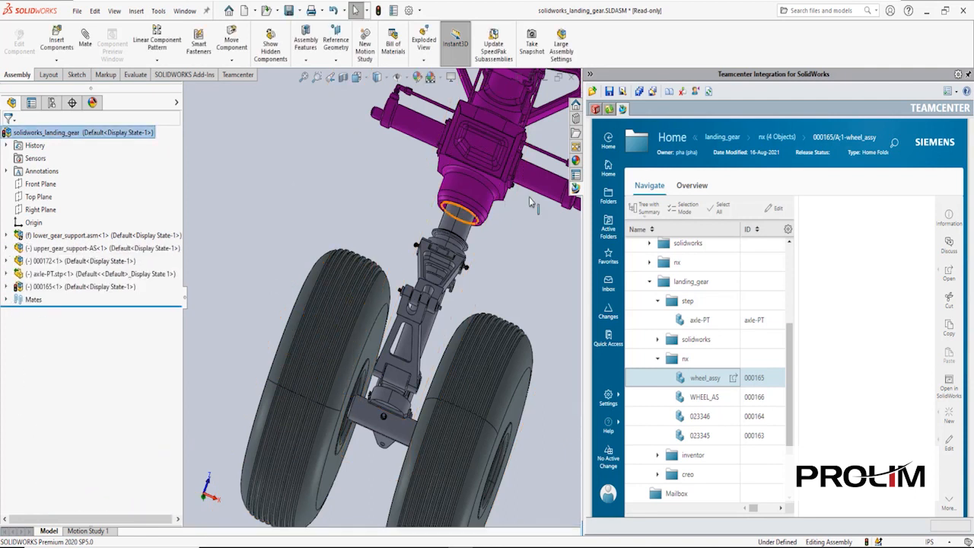
click(624, 92)
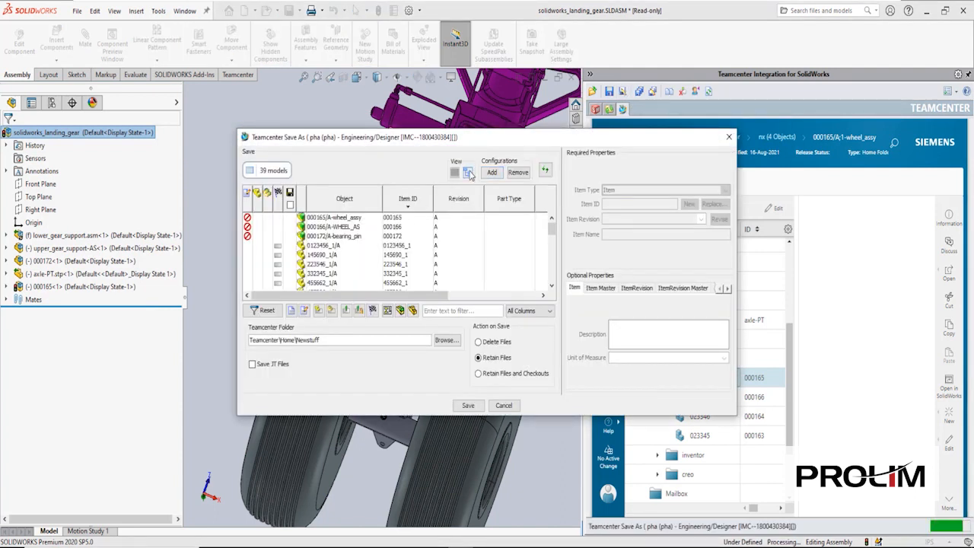
- Review the Save As rows: wheel_assy, bearing_pin, axle-PT, LOWER_GEAR_SUPPORT and upper_gear_support-AS
click(468, 173)
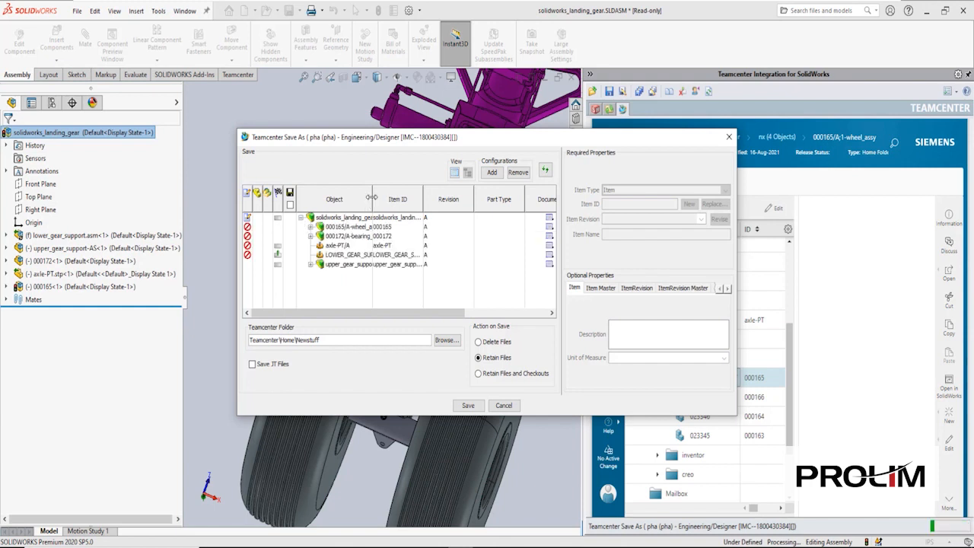
drag(373, 199, 472, 199)
click(368, 219)
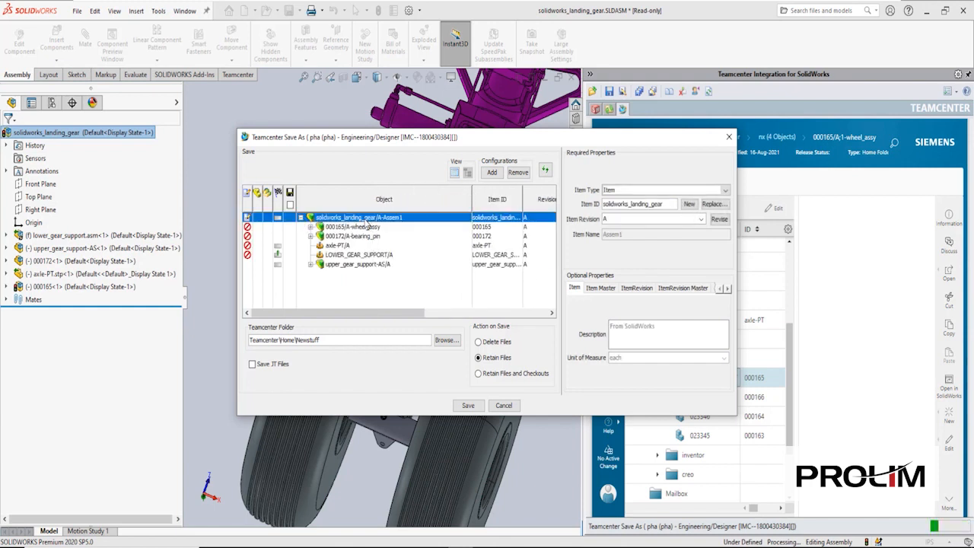
click(363, 228)
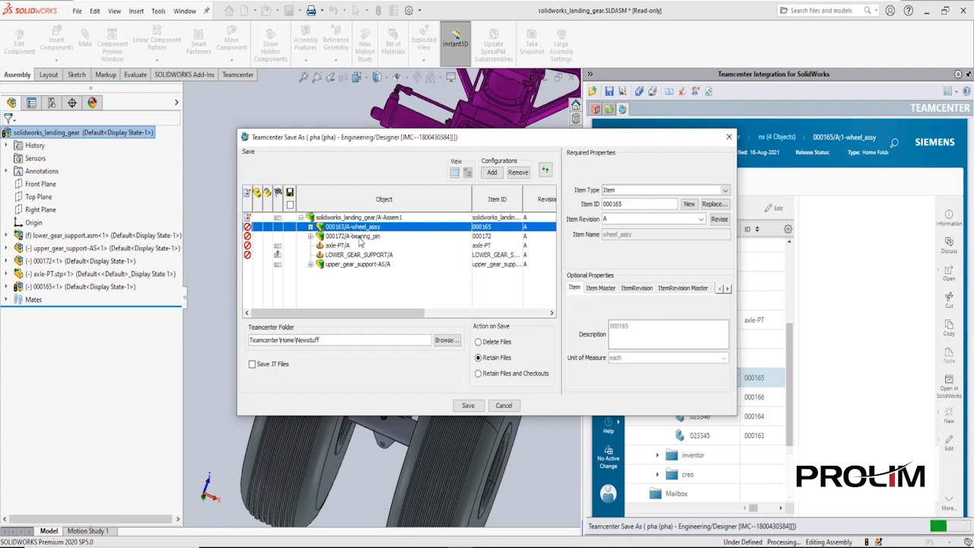
click(360, 237)
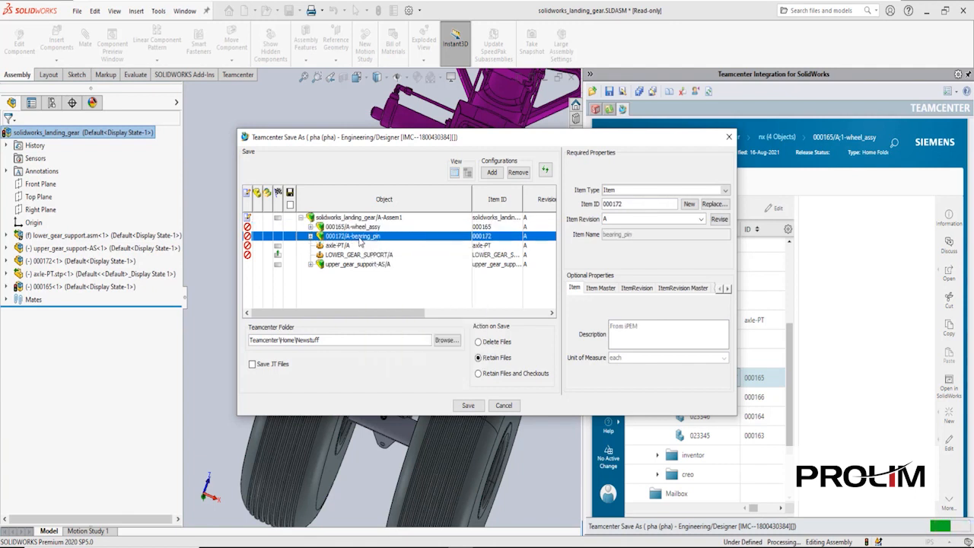
click(336, 247)
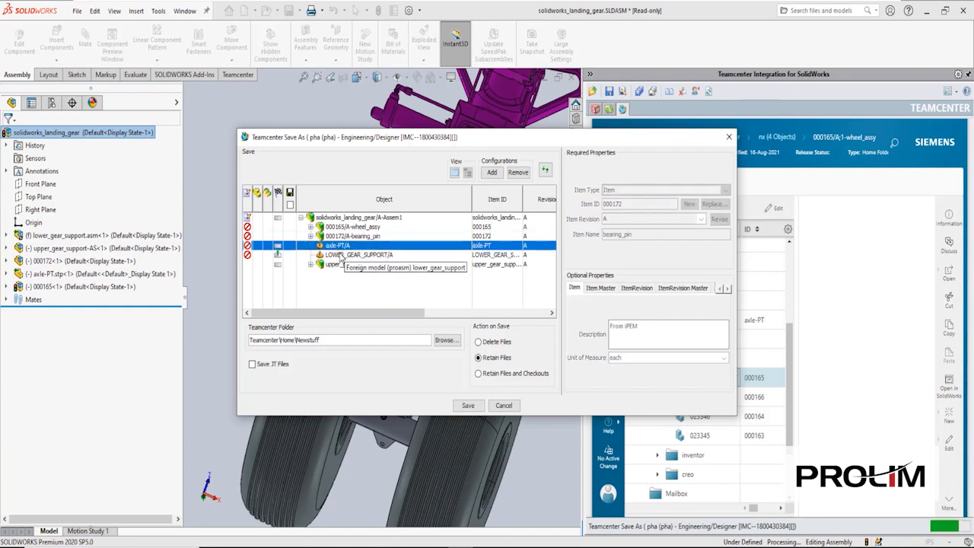
click(342, 258)
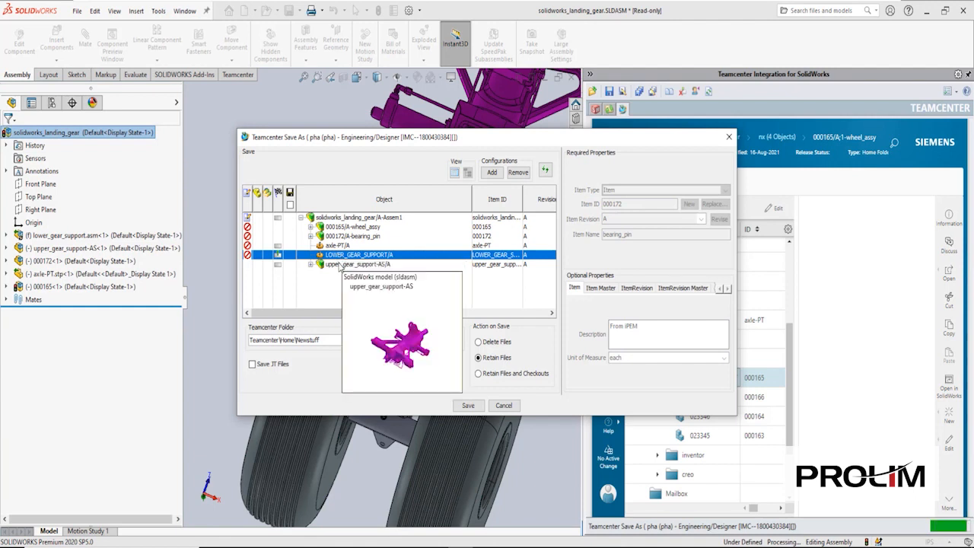
click(340, 265)
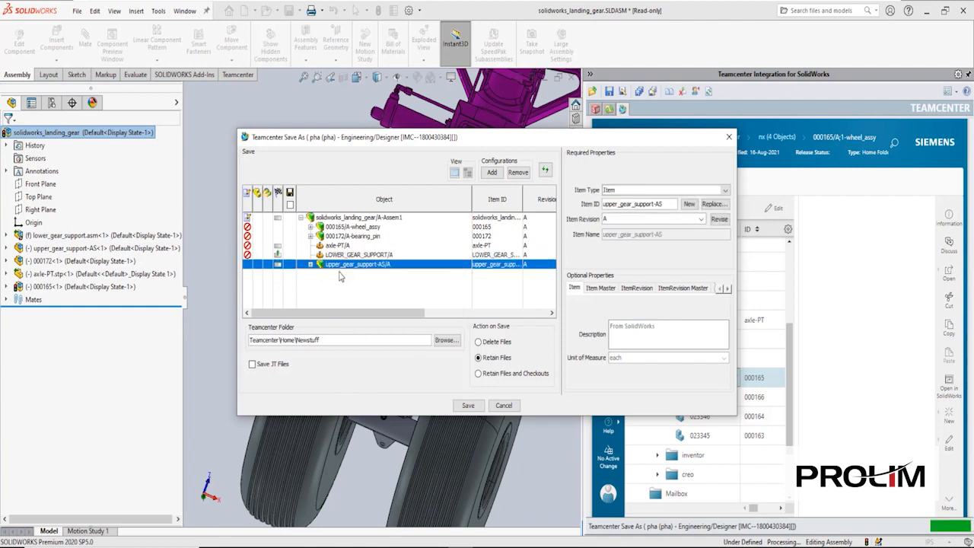
- Check out the top landing gear assembly and save it to Teamcenter
click(335, 218)
right_click(335, 218)
click(357, 224)
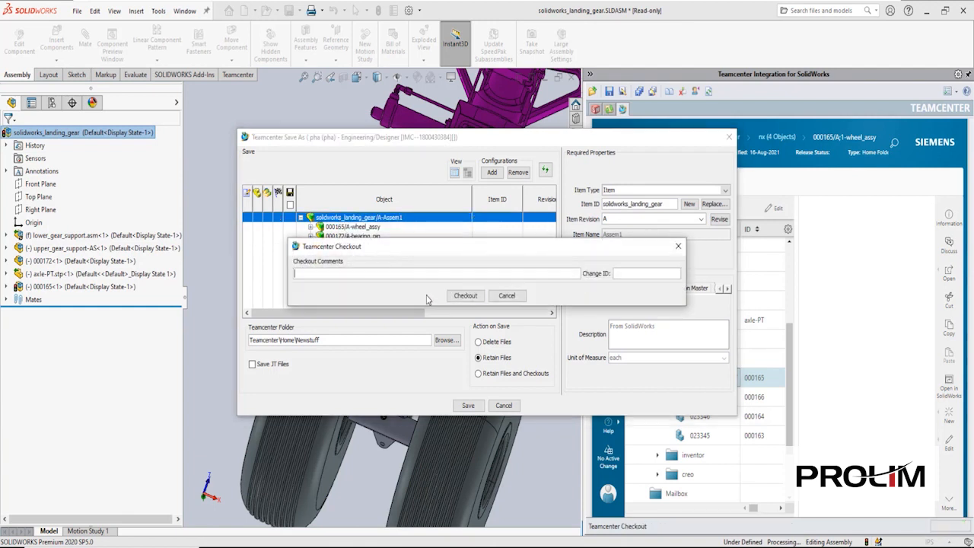
click(465, 295)
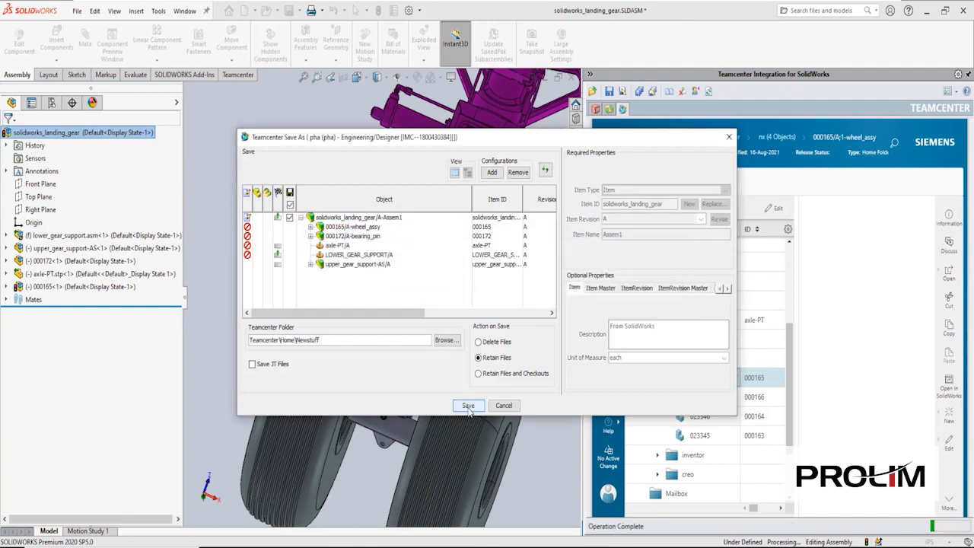
click(468, 406)
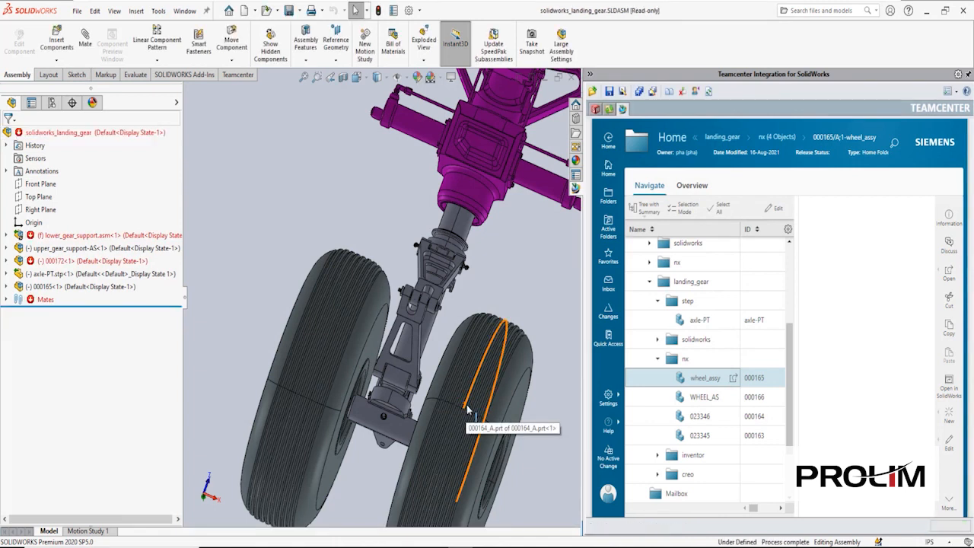
- Open the details of the solidworks_landing_gear/A;1-Assem1 item from the Teamcenter structure
click(595, 109)
click(645, 138)
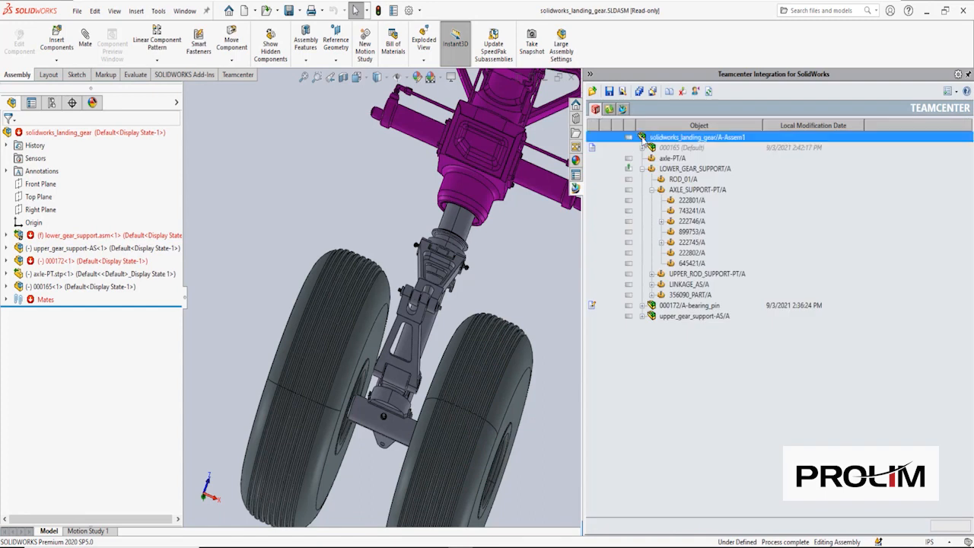
right_click(644, 138)
click(685, 173)
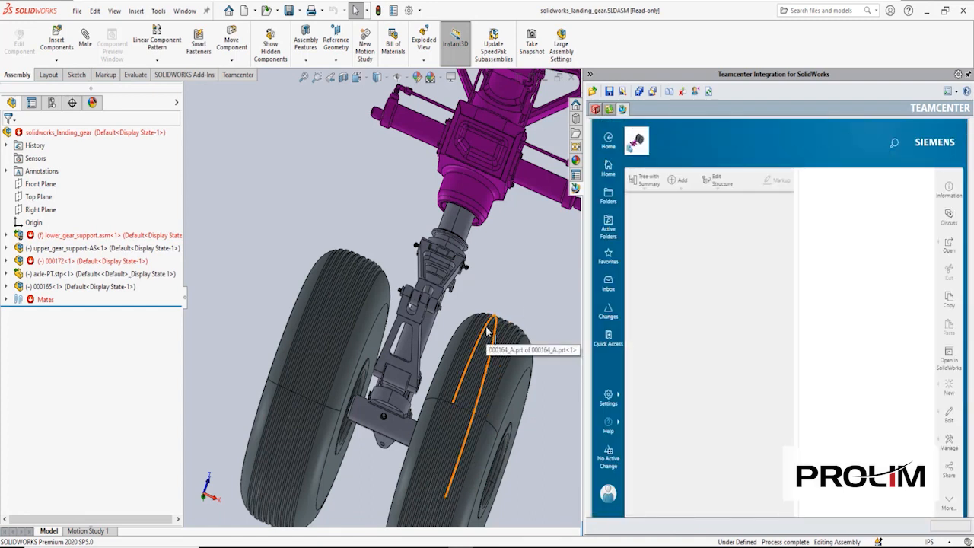